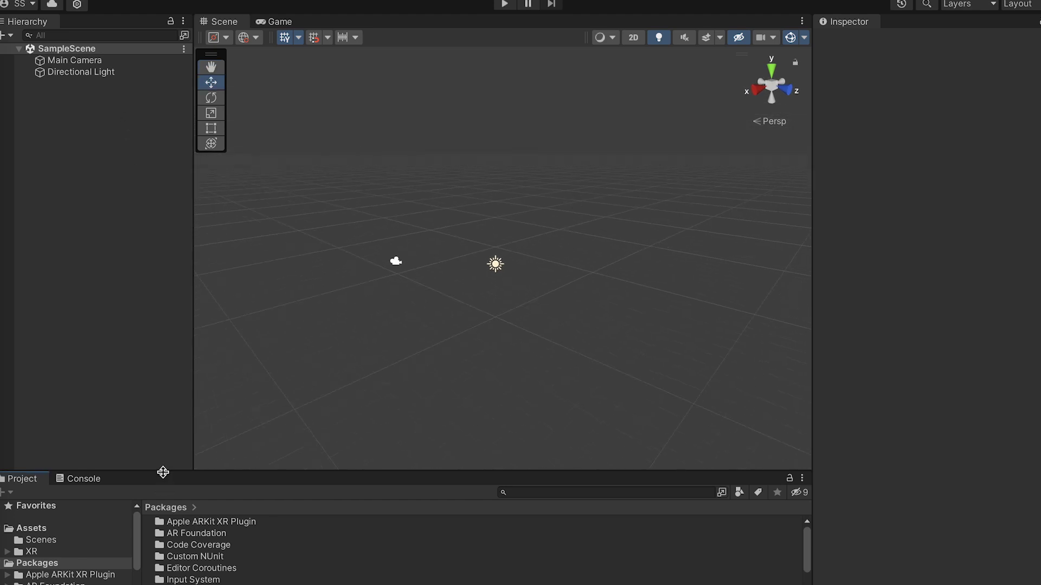
- In Package Manager, import Resight Samples from the Resight Engine package, then close it
left_click_drag(163, 470, 162, 286)
left_click(9, 494)
left_click(293, 1)
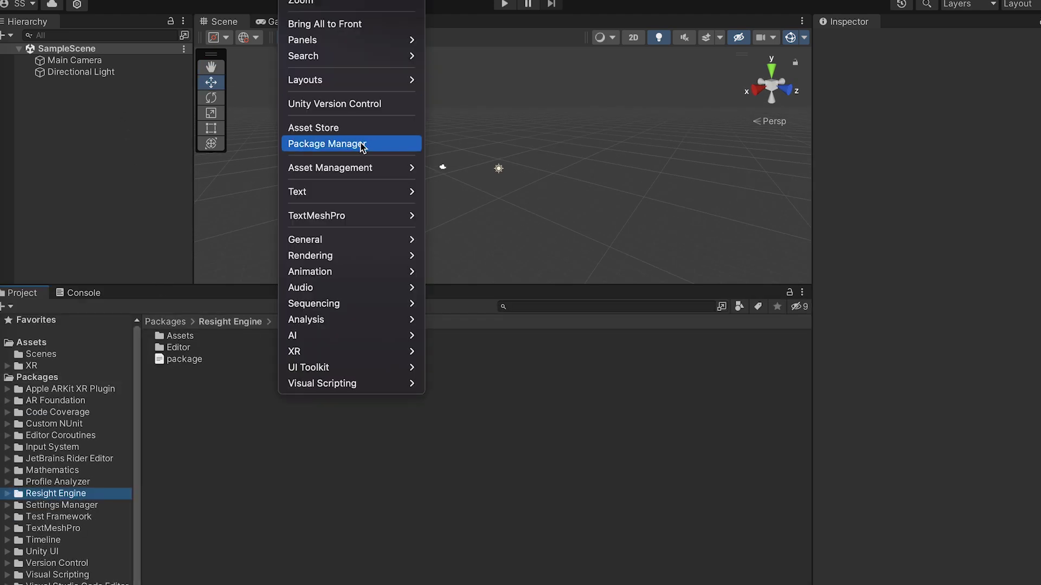
left_click(325, 145)
left_click_drag(724, 133, 504, 29)
left_click(249, 138)
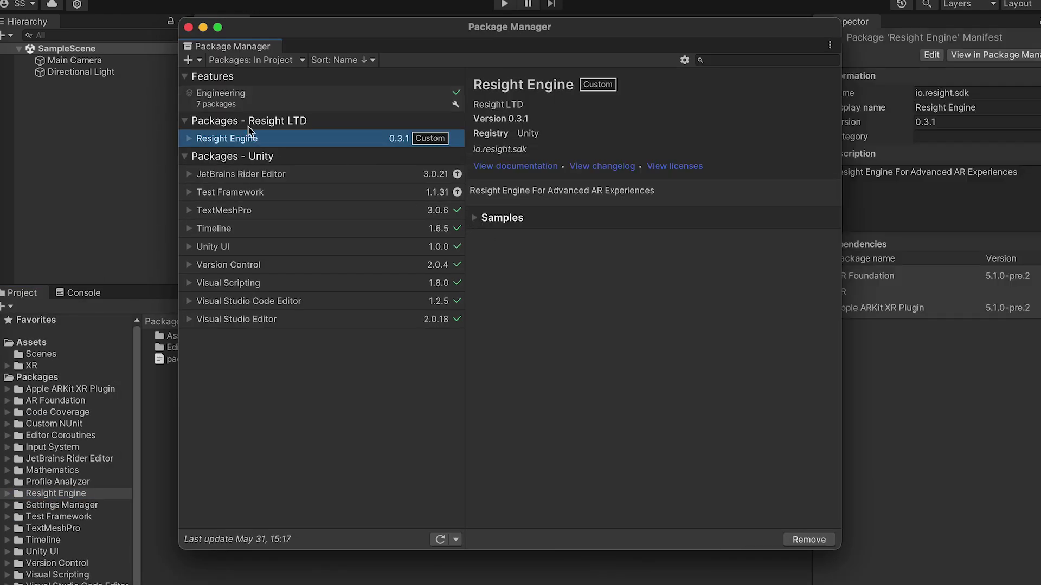
left_click(477, 219)
left_click(649, 239)
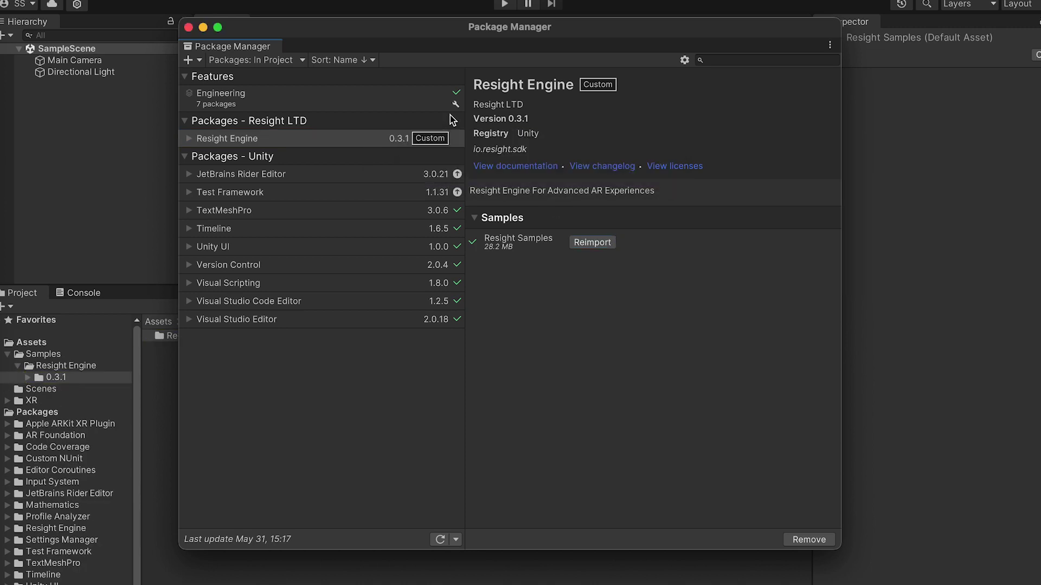
left_click(188, 27)
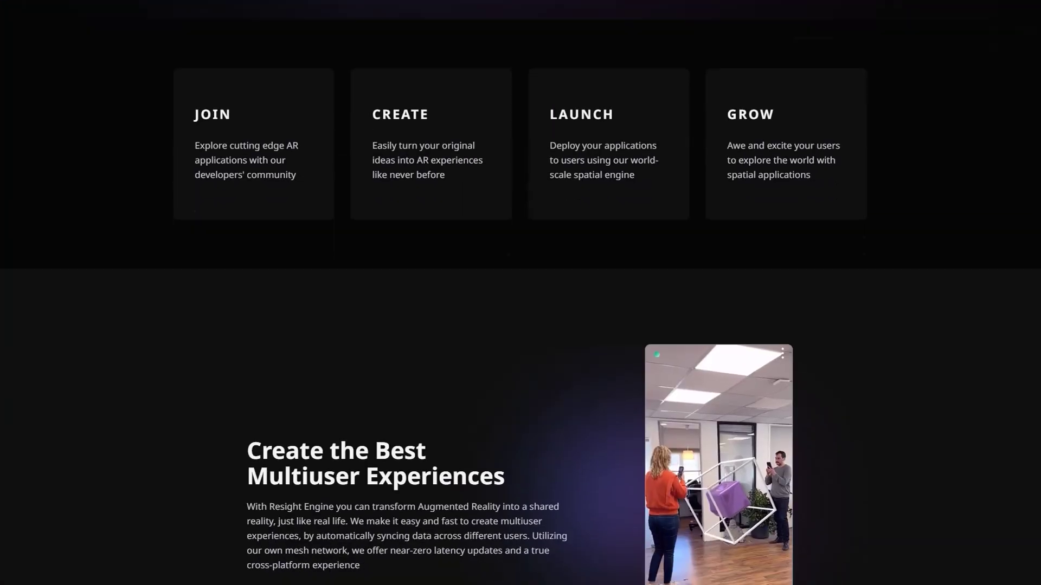
scroll(520, 293, "down", 14)
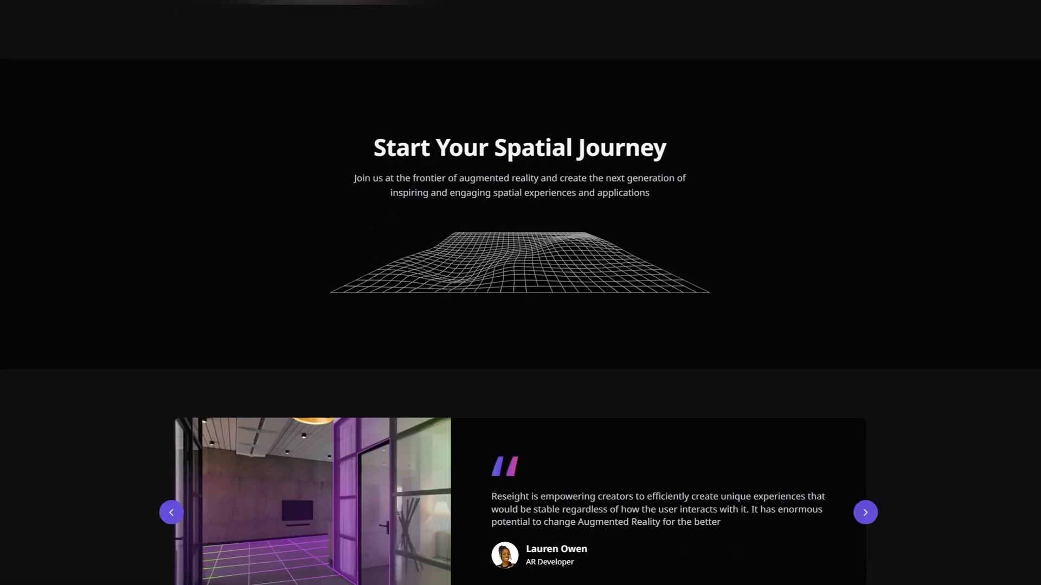
scroll(520, 293, "up", 20)
scroll(520, 292, "down", 9)
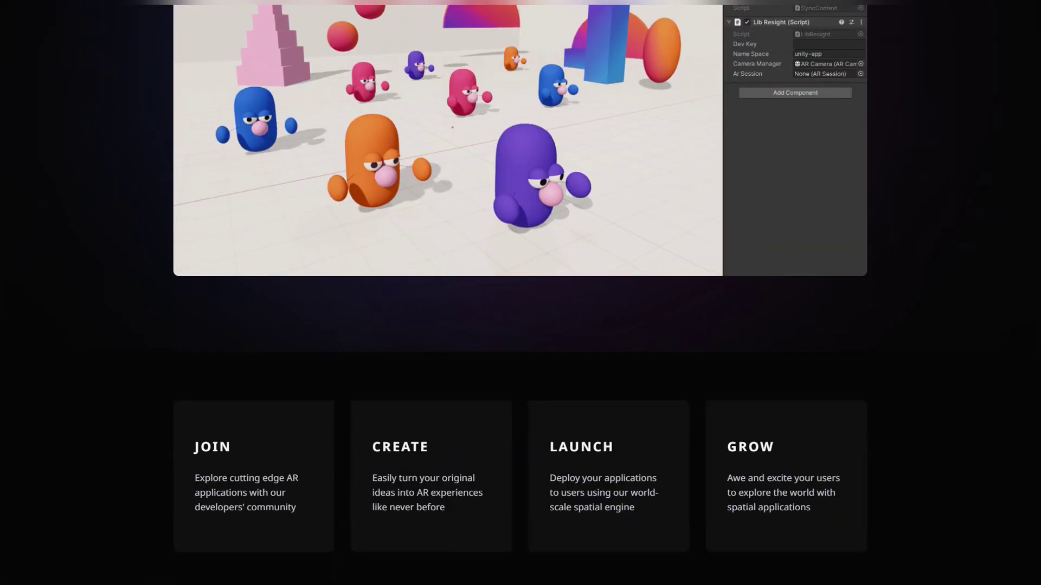
scroll(520, 293, "up", 7)
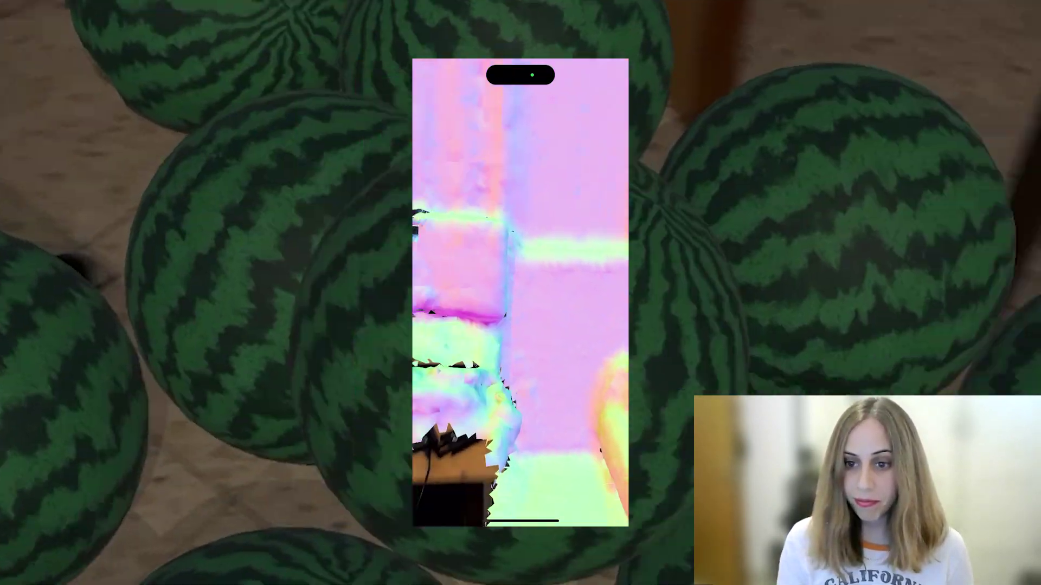
- Create the 3D Core project with the name YouTube01
type("uTube01")
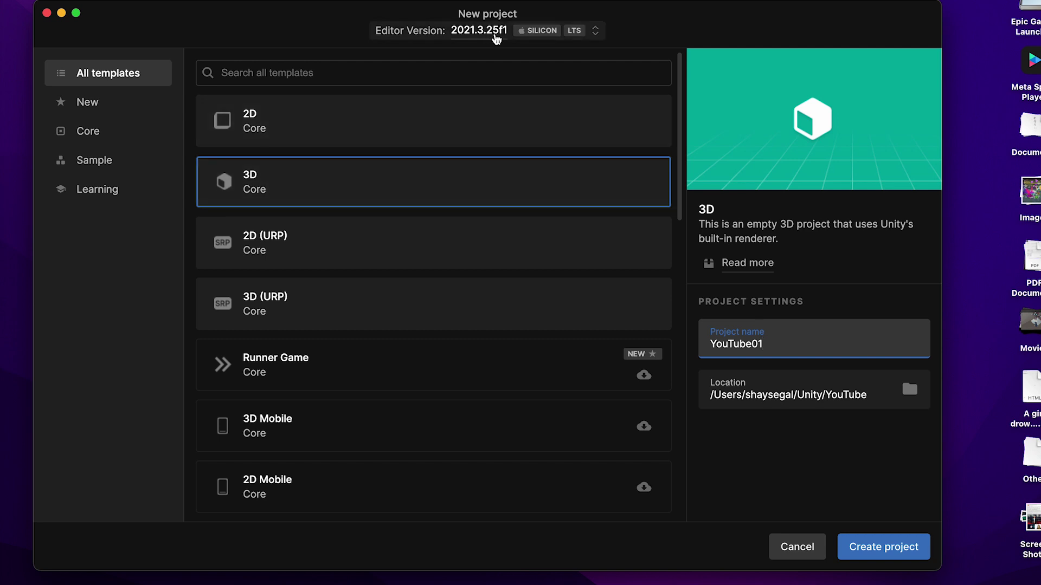
left_click(866, 548)
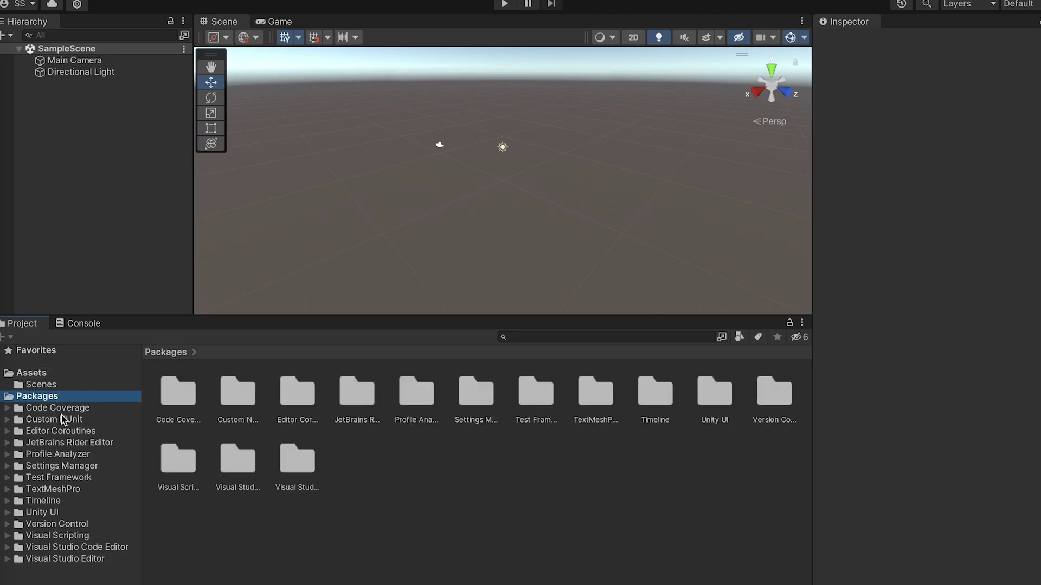
- Reveal the project's Packages folder in Finder and show it in List view
right_click(46, 401)
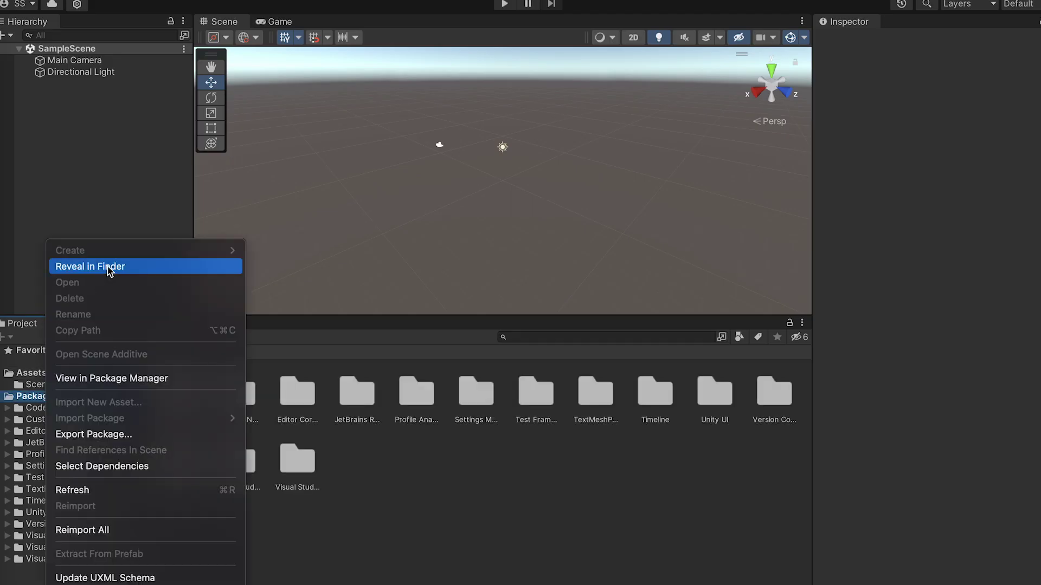
left_click(82, 266)
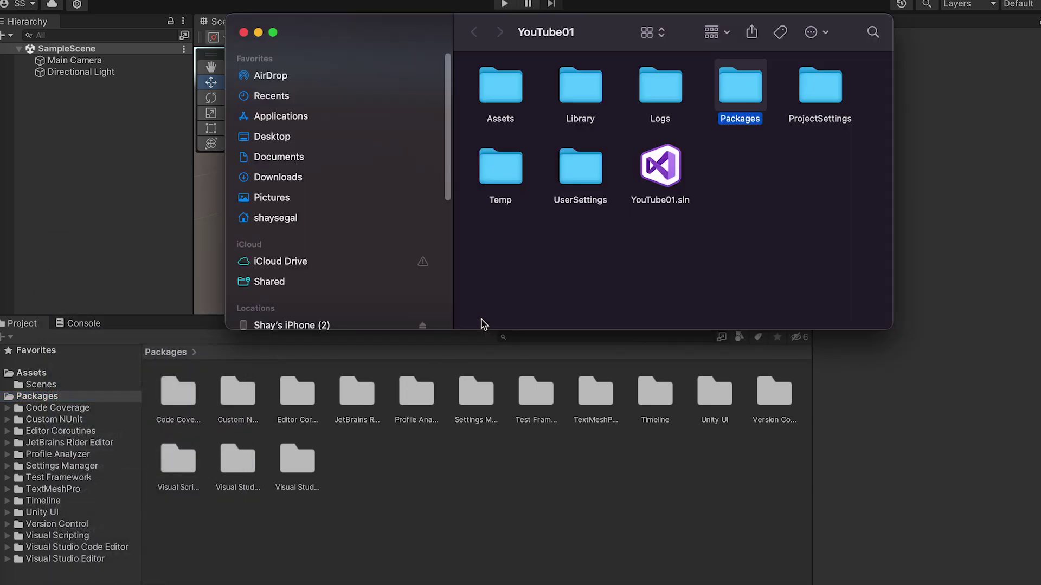
double_click(737, 96)
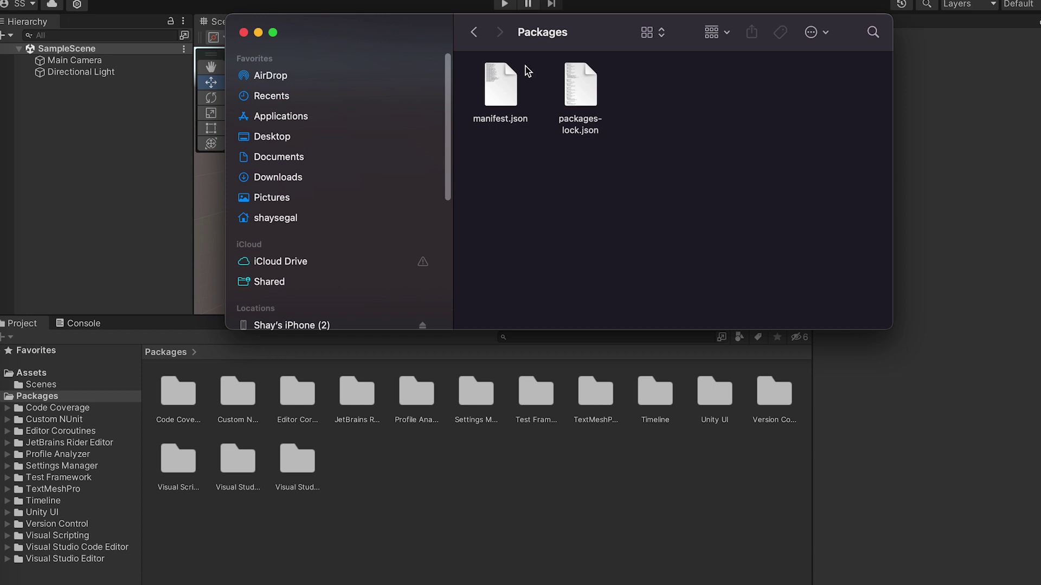
left_click(653, 33)
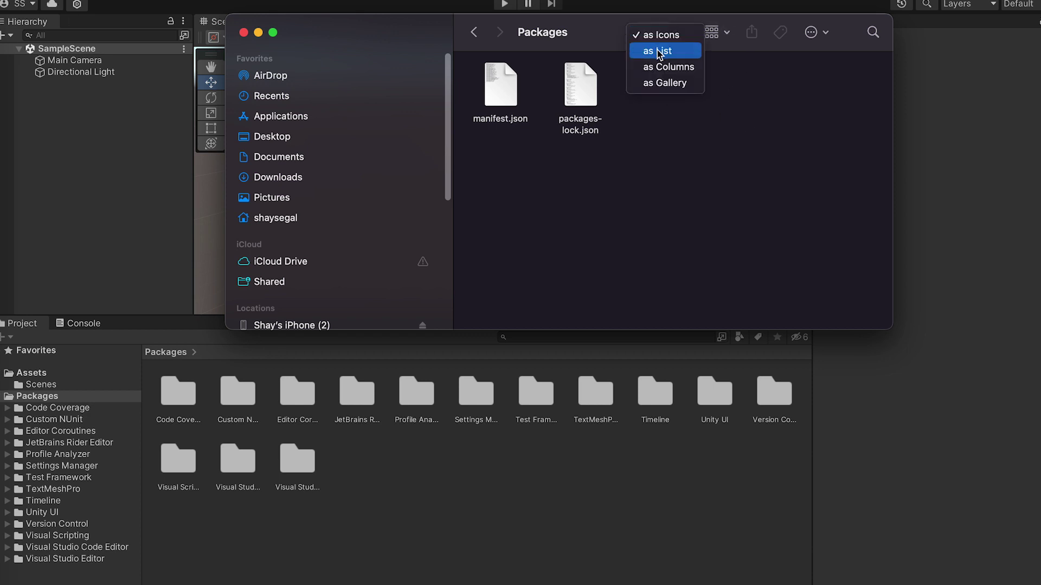
left_click(659, 54)
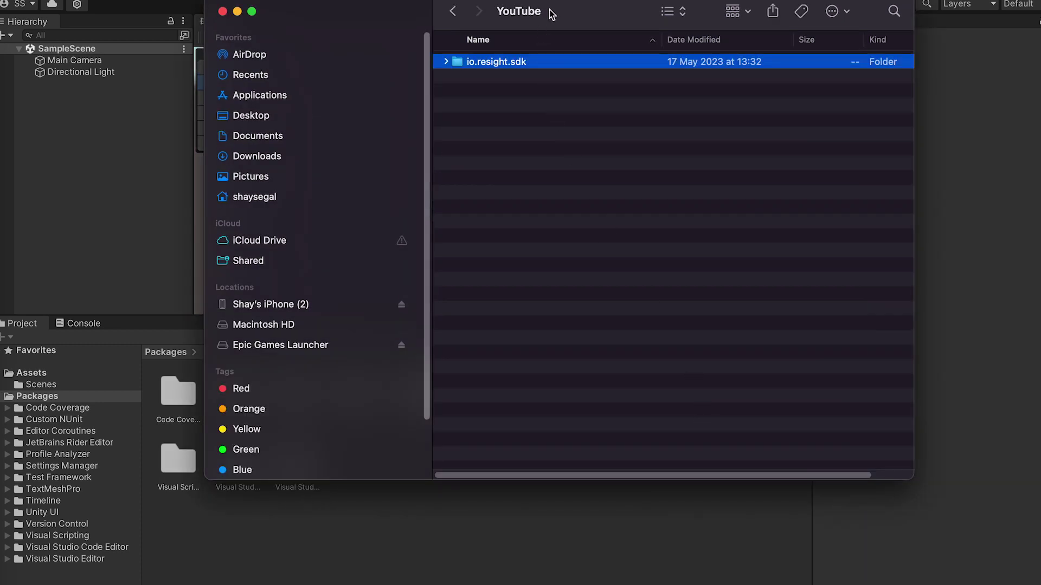
- Copy the io.resight.sdk folder from the YouTube folder into Packages, then return to Unity
left_click_drag(550, 11, 550, 240)
left_click_drag(489, 296, 498, 246)
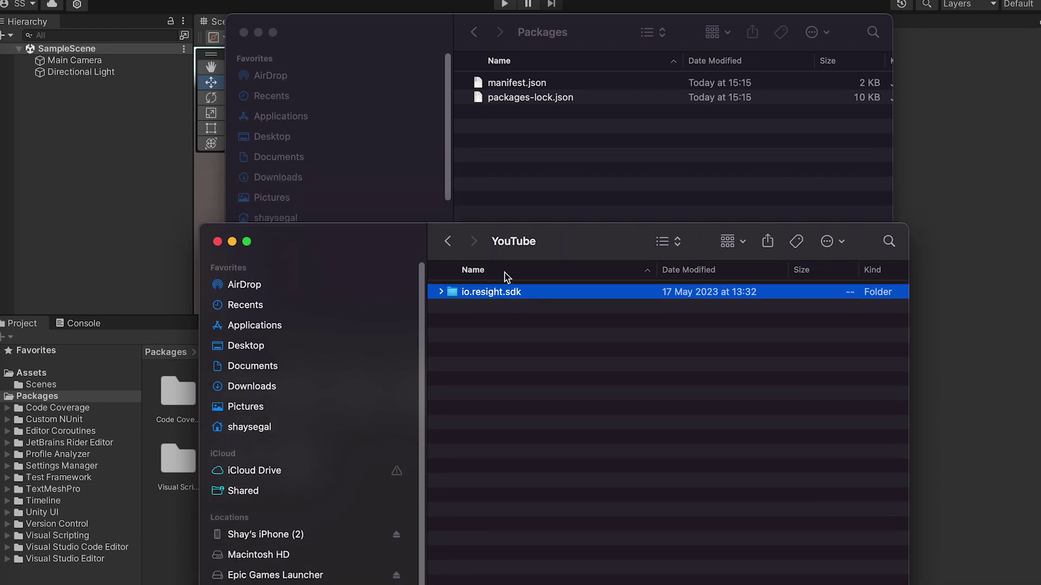
left_click(560, 152)
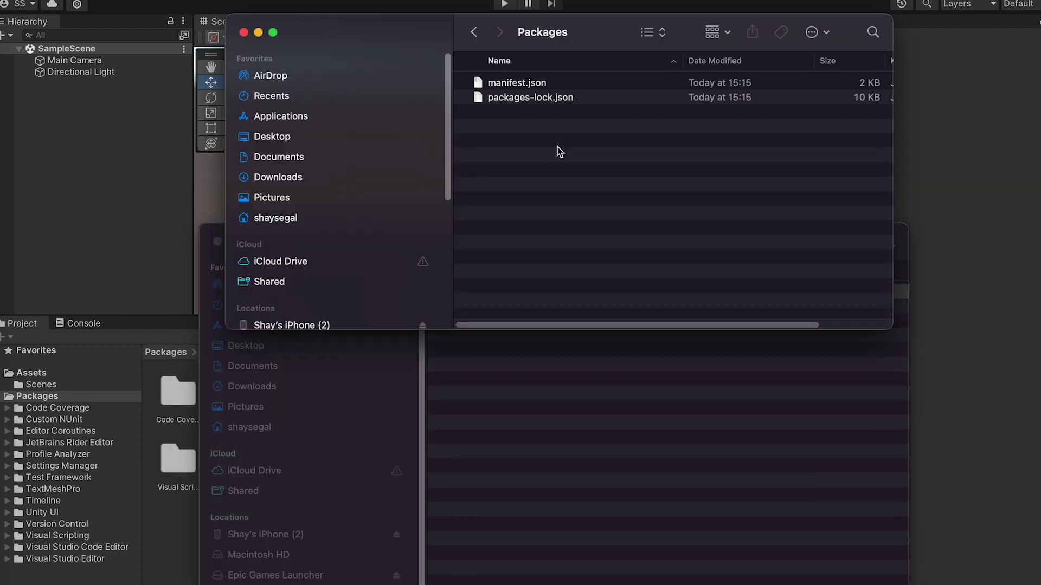
key("super+v")
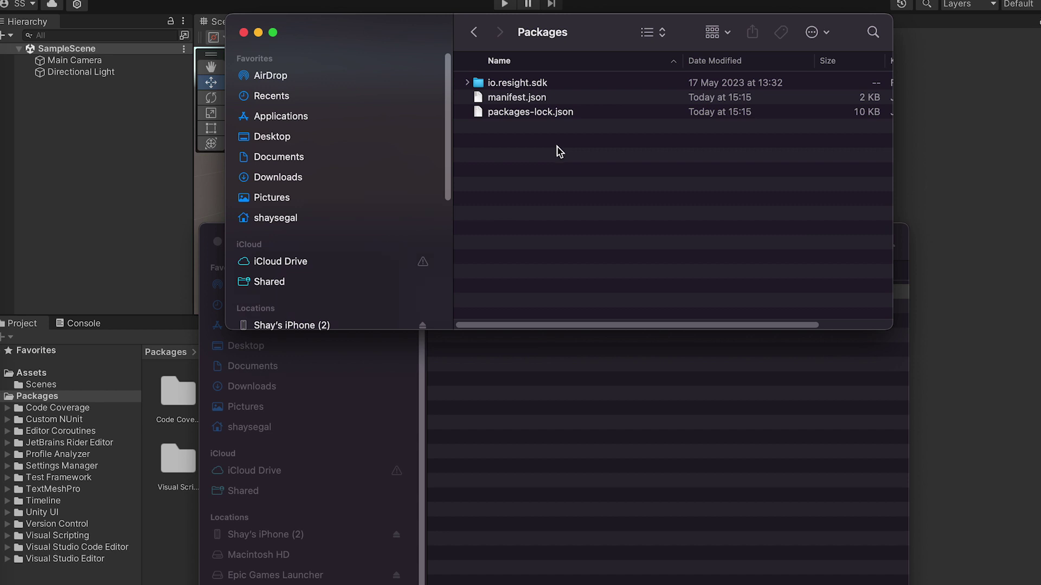
left_click(217, 242)
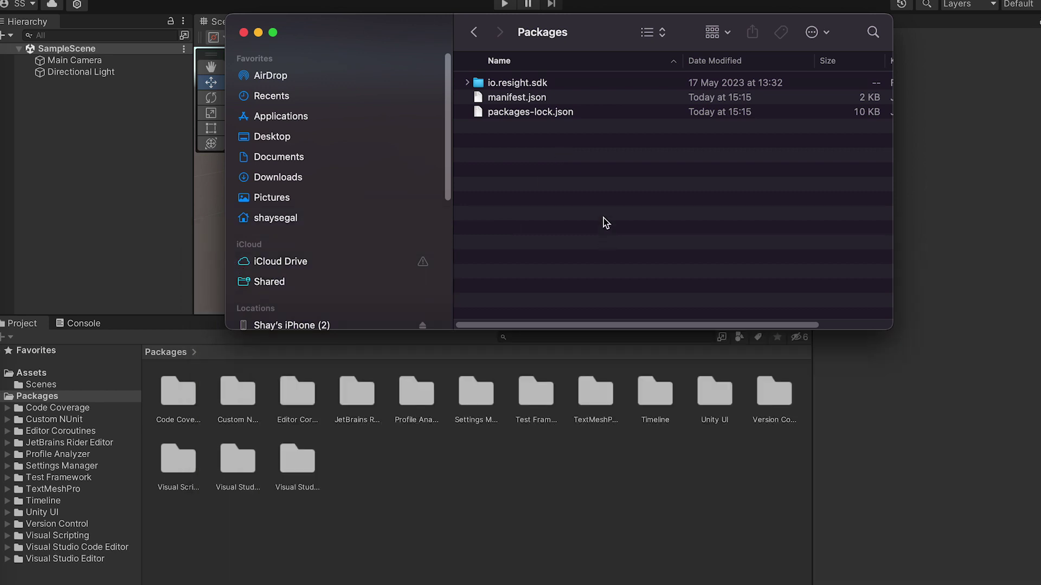
left_click(175, 195)
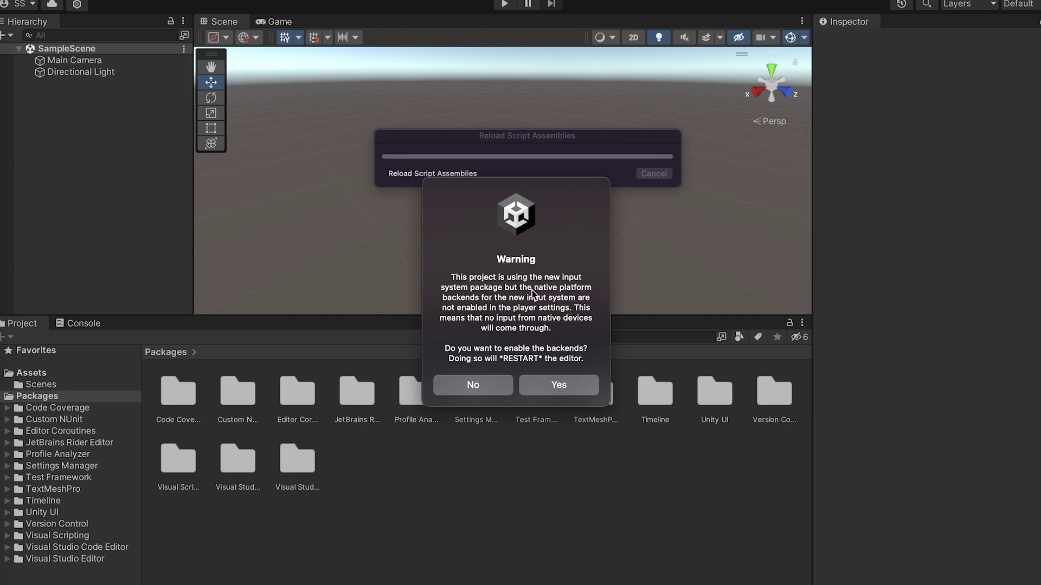
- Enable the native input backends and turn off the Skybox in the Scene view
left_click(575, 386)
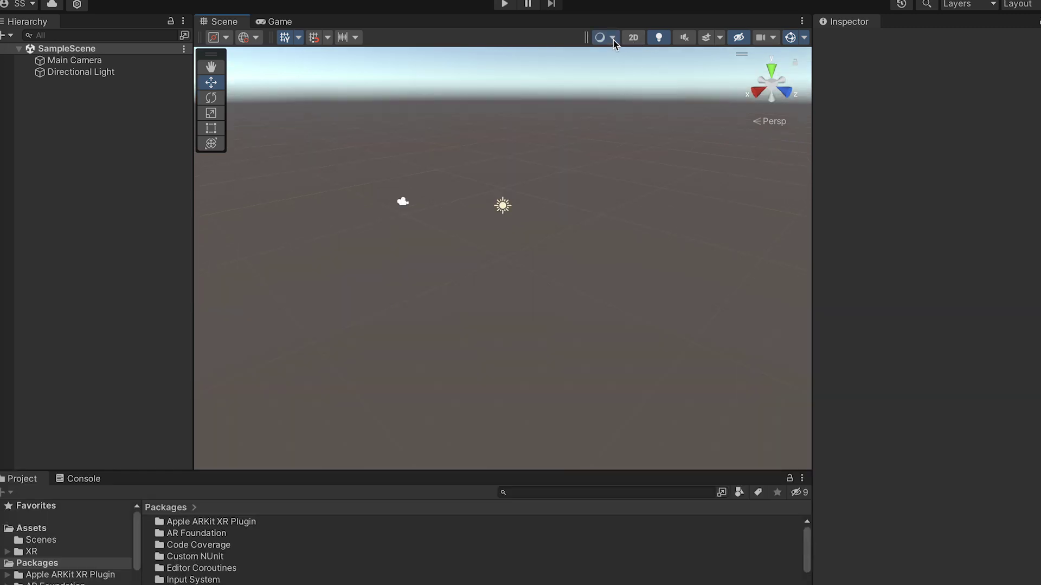
left_click(612, 38)
left_click(614, 40)
left_click(721, 37)
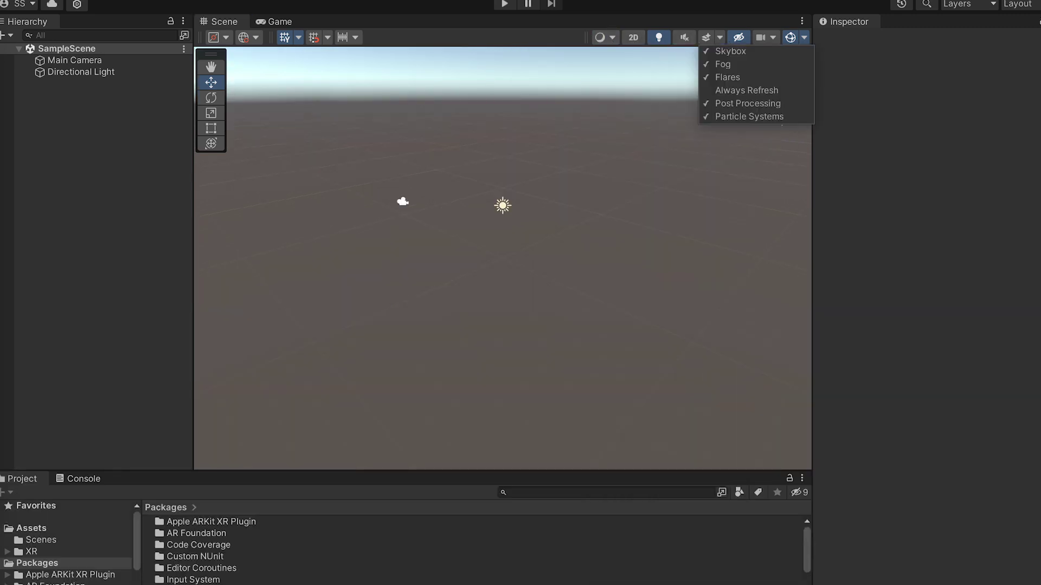
left_click(728, 54)
left_click(564, 270)
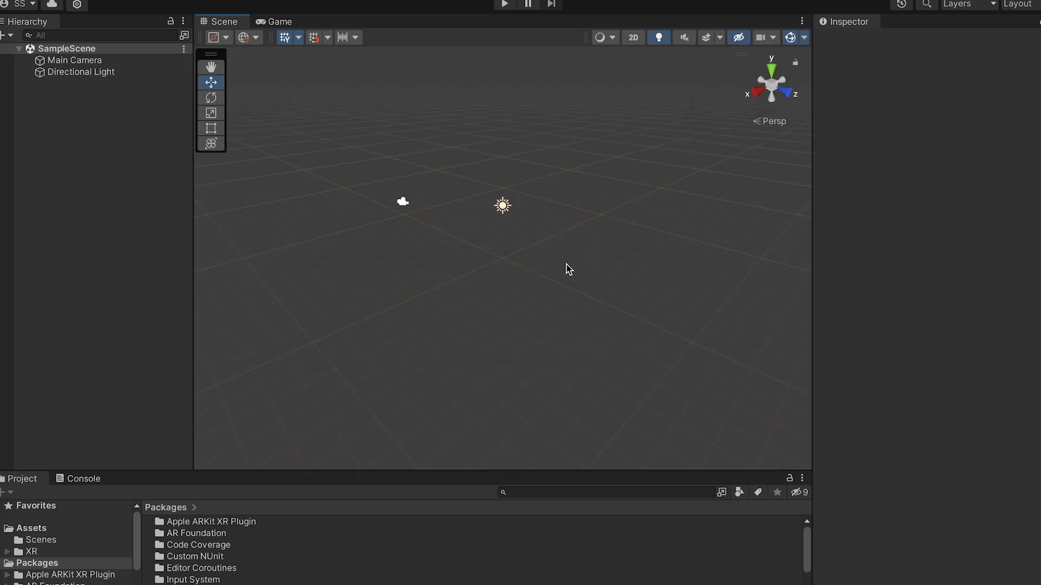
right_click_drag(564, 270, 572, 216)
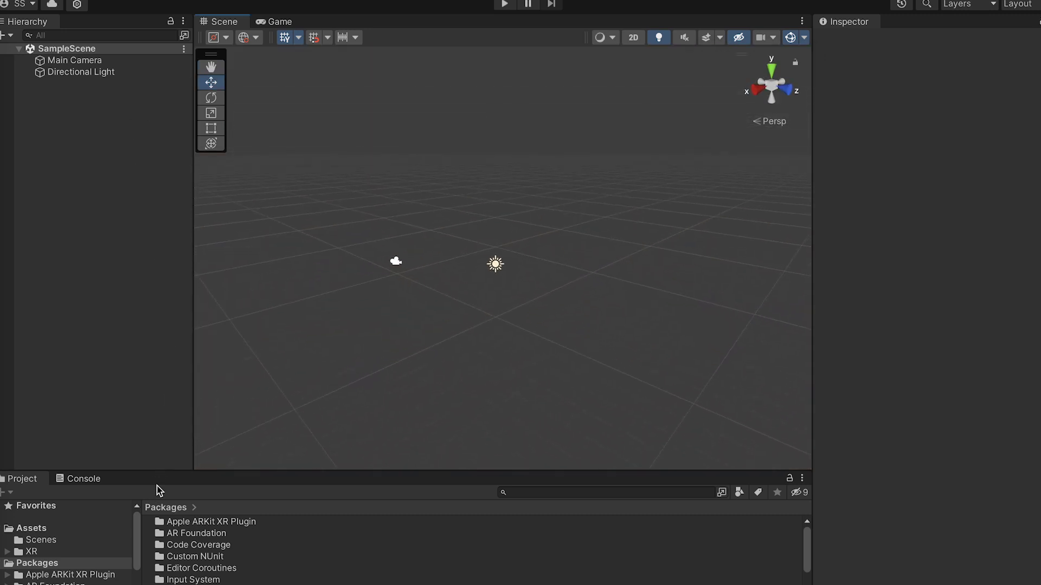
- Enlarge the Project panel and browse the Packages > Resight Engine folder
left_click_drag(163, 472, 158, 284)
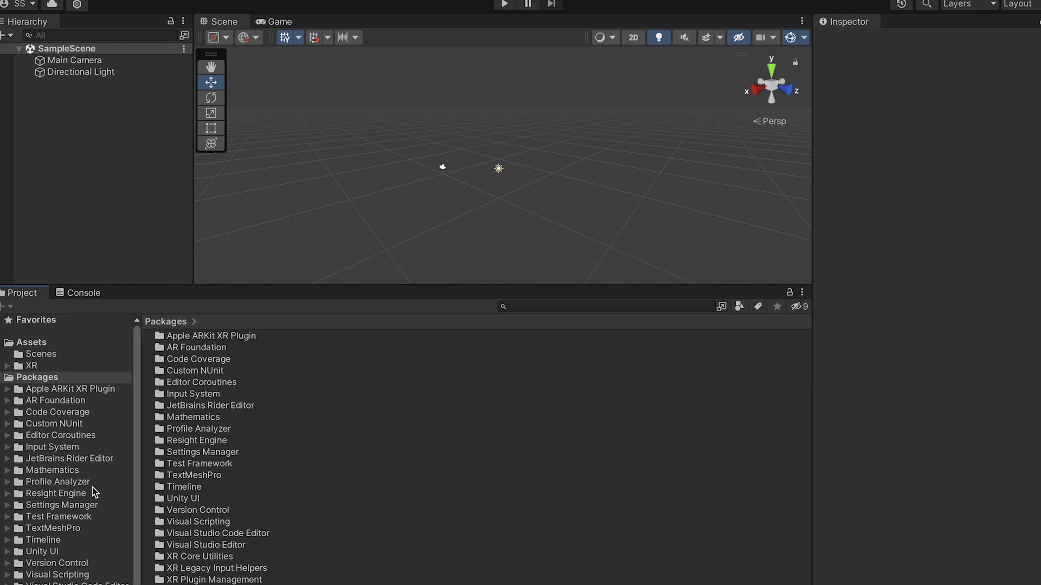
left_click(82, 494)
left_click(8, 494)
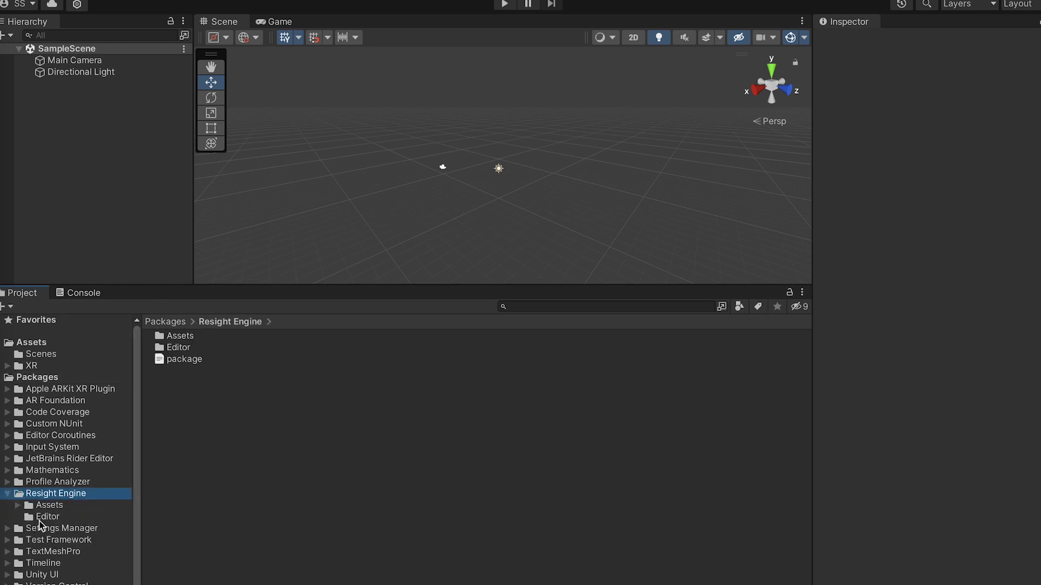
left_click(7, 495)
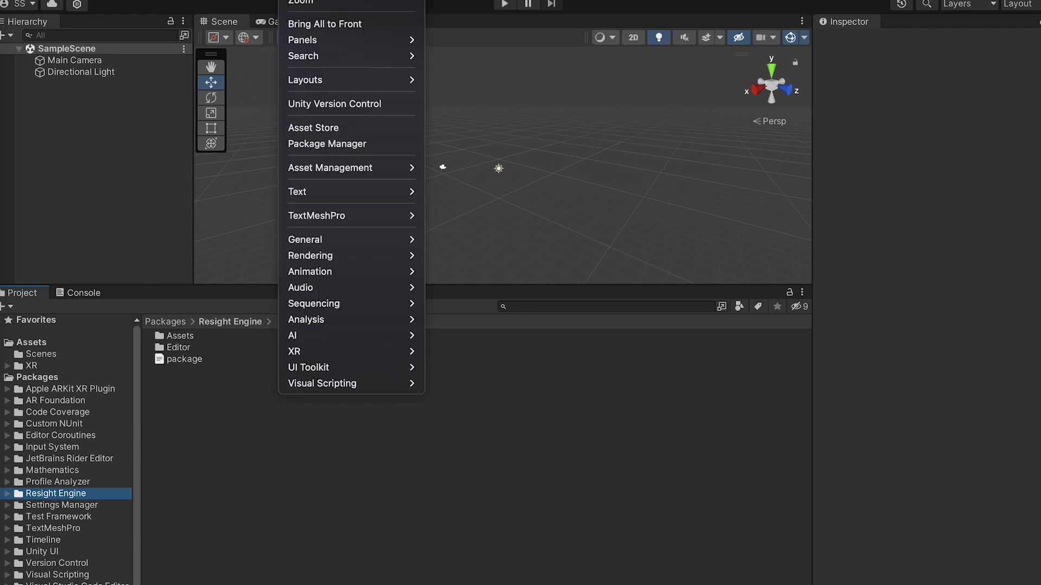
- Import Resight Samples from Resight Engine's Samples list in the Package Manager
left_click(363, 151)
left_click_drag(726, 139, 503, 31)
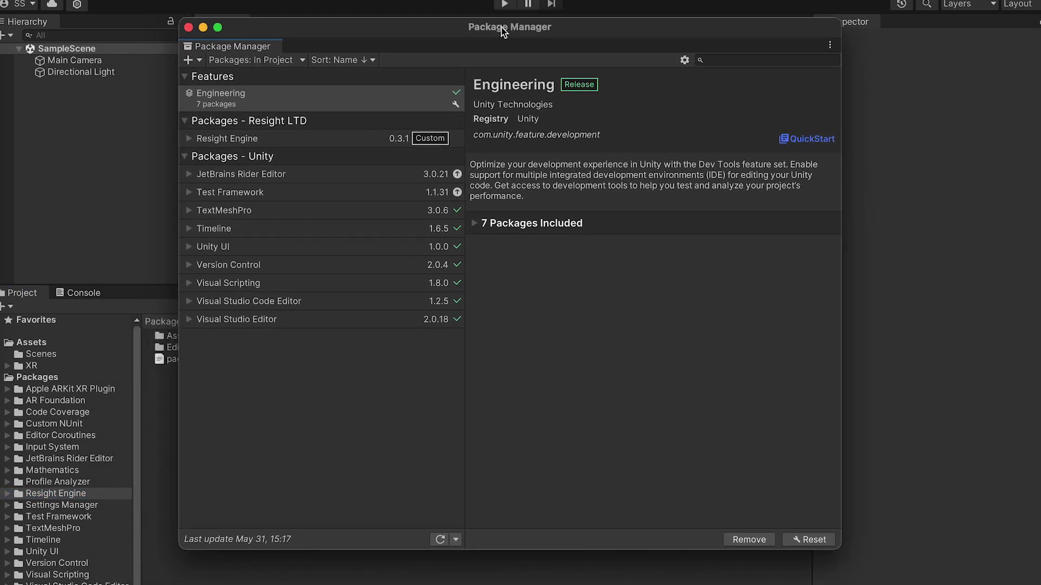
left_click(222, 139)
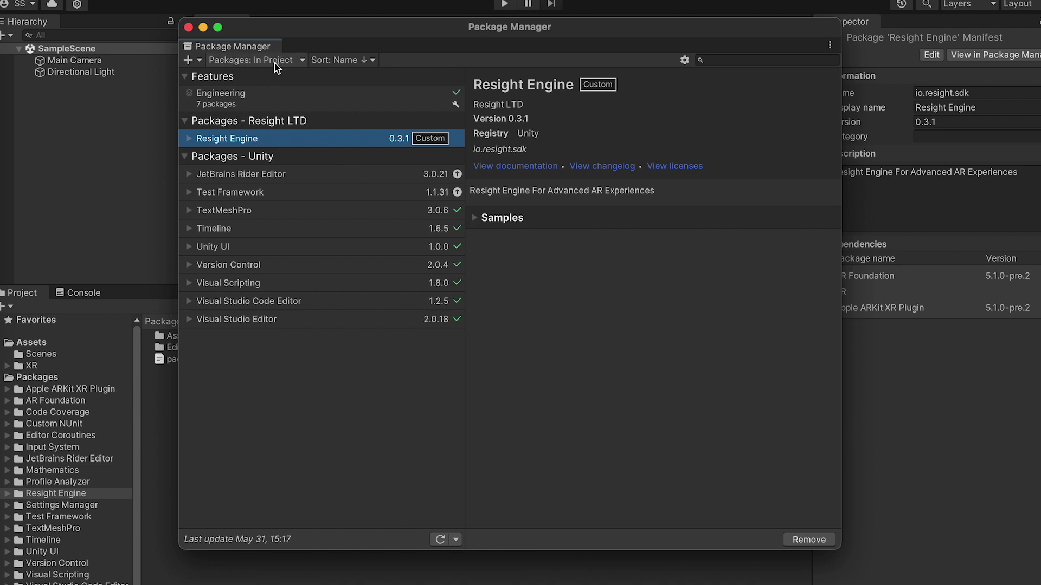
left_click(477, 218)
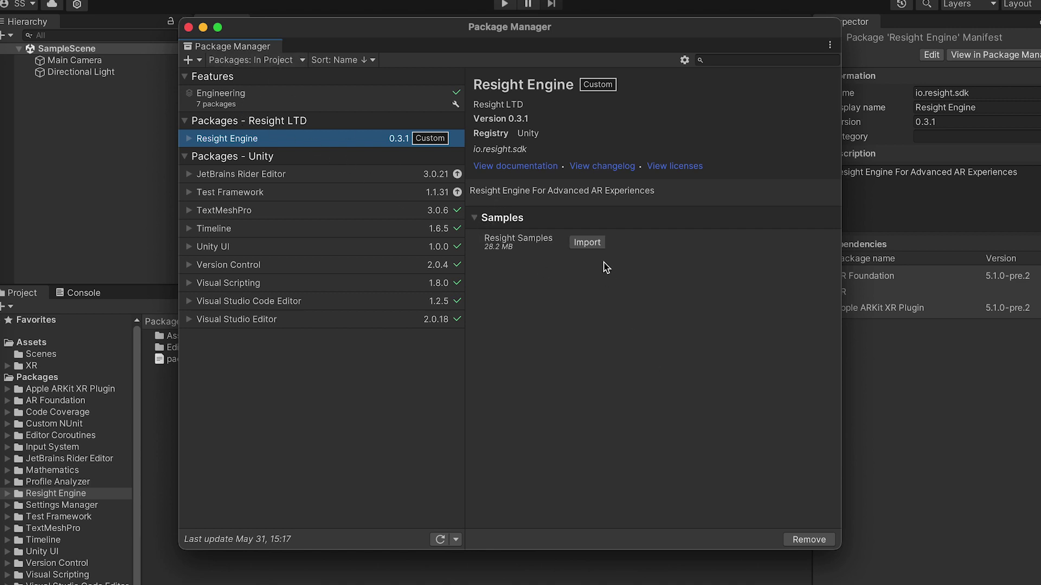
left_click(597, 246)
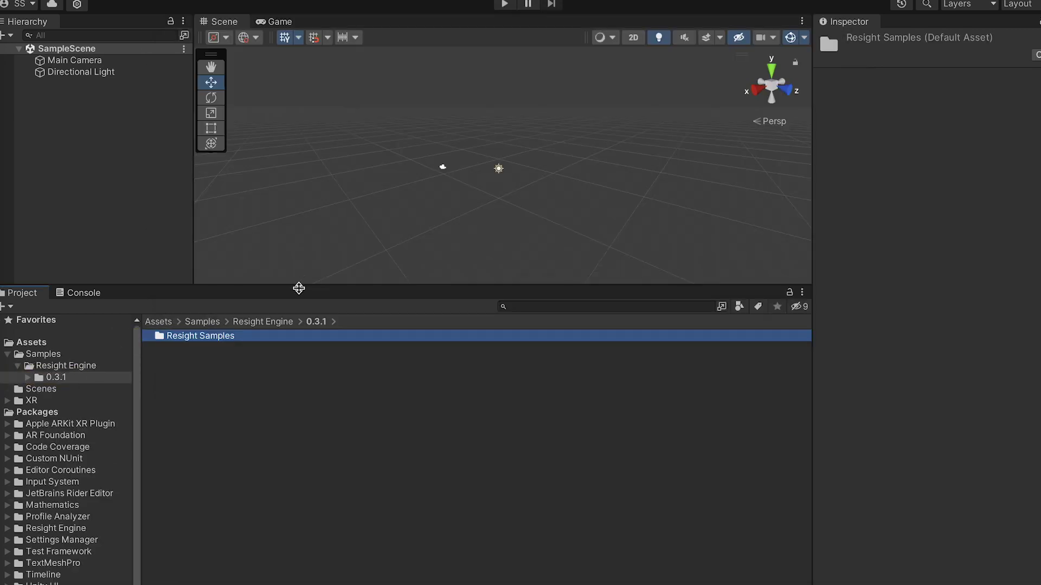
- Open the Real-time Meshing & Collision scene from Samples > Resight Engine > 0.3.1 > Resight Samples
left_click(26, 378)
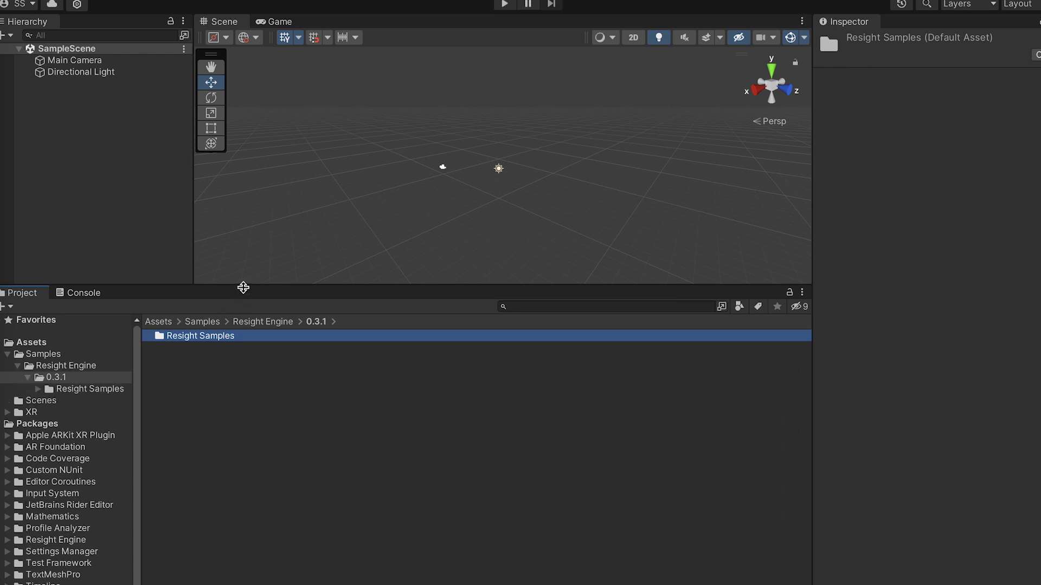
left_click_drag(244, 285, 245, 355)
left_click(38, 457)
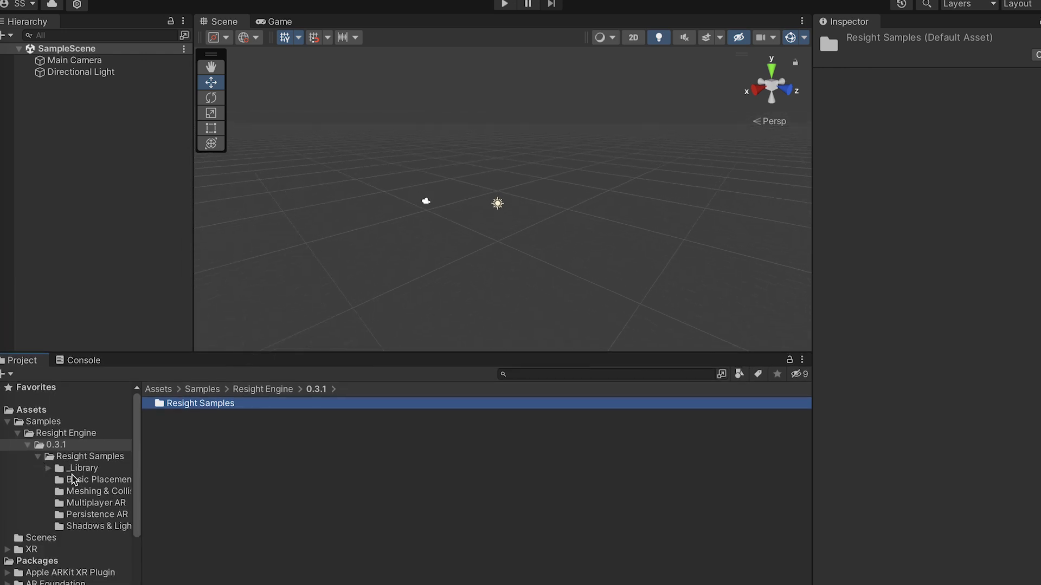
left_click_drag(138, 512, 166, 511)
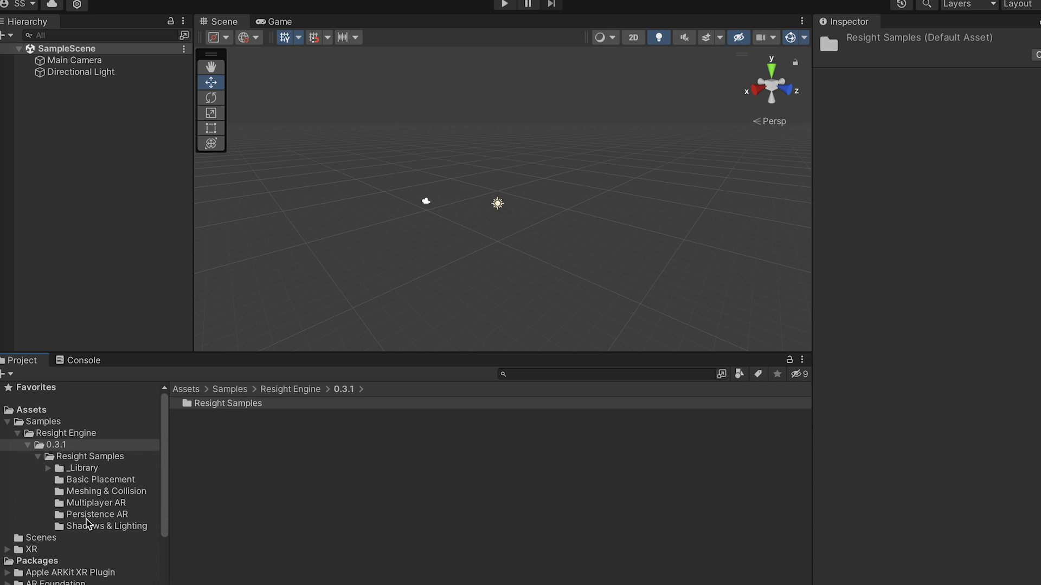
left_click(103, 491)
double_click(296, 405)
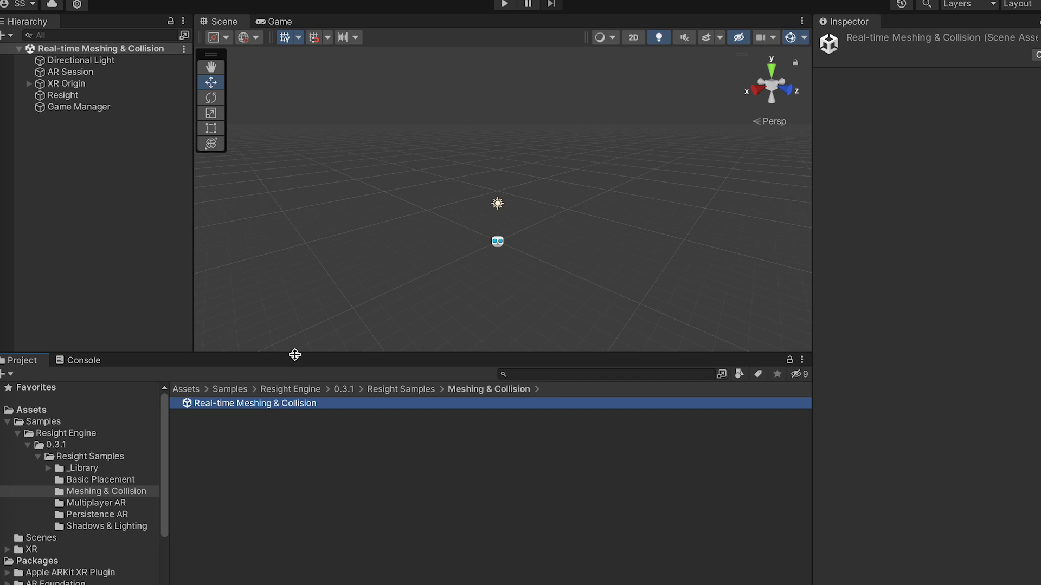
- Inspect the Game Manager, Resight, Directional Light, AR Session and XR Origin objects
left_click_drag(295, 353, 301, 442)
left_click(78, 107)
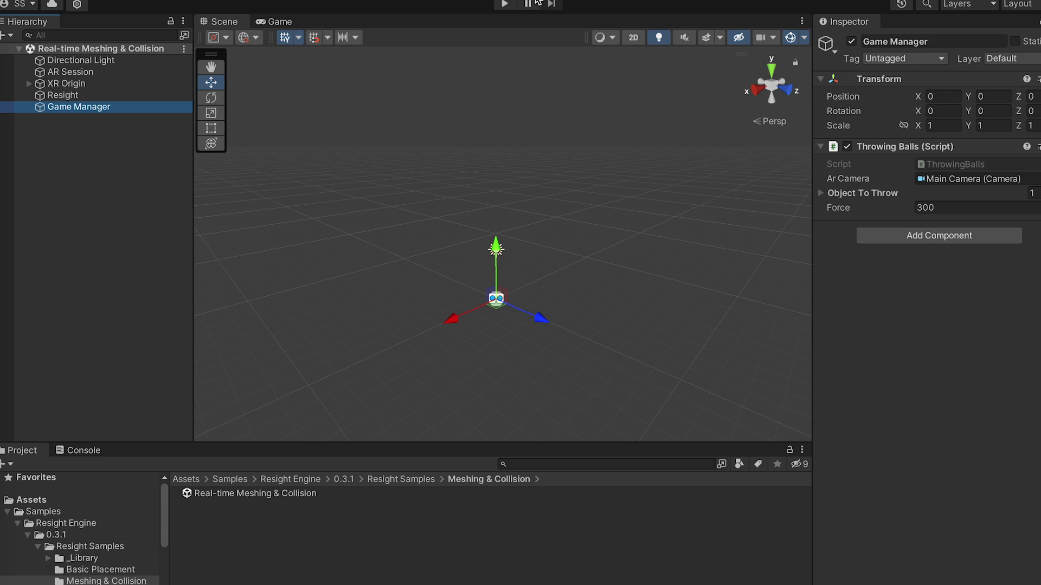
left_click(65, 96)
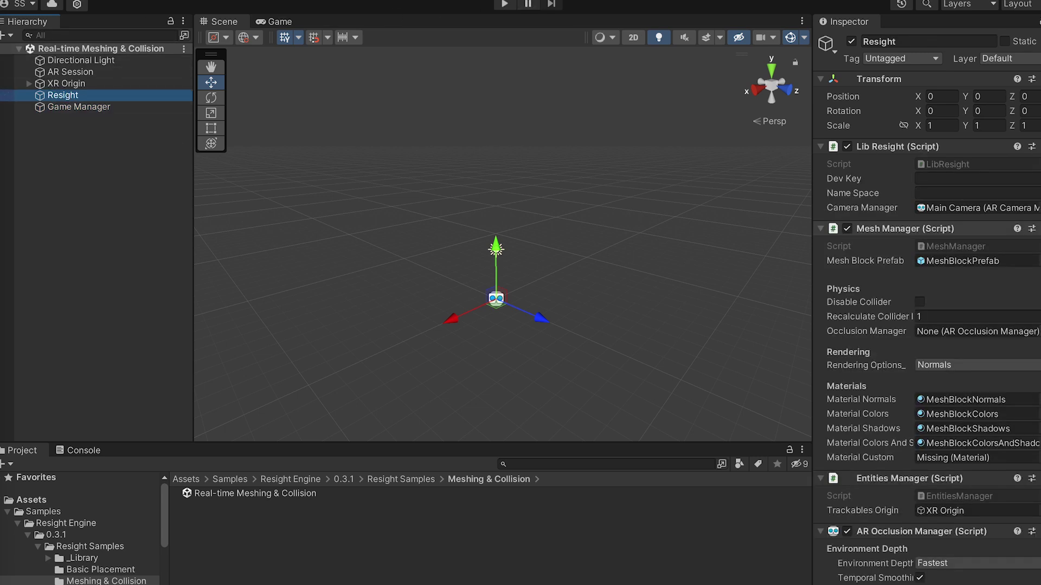
left_click(91, 61)
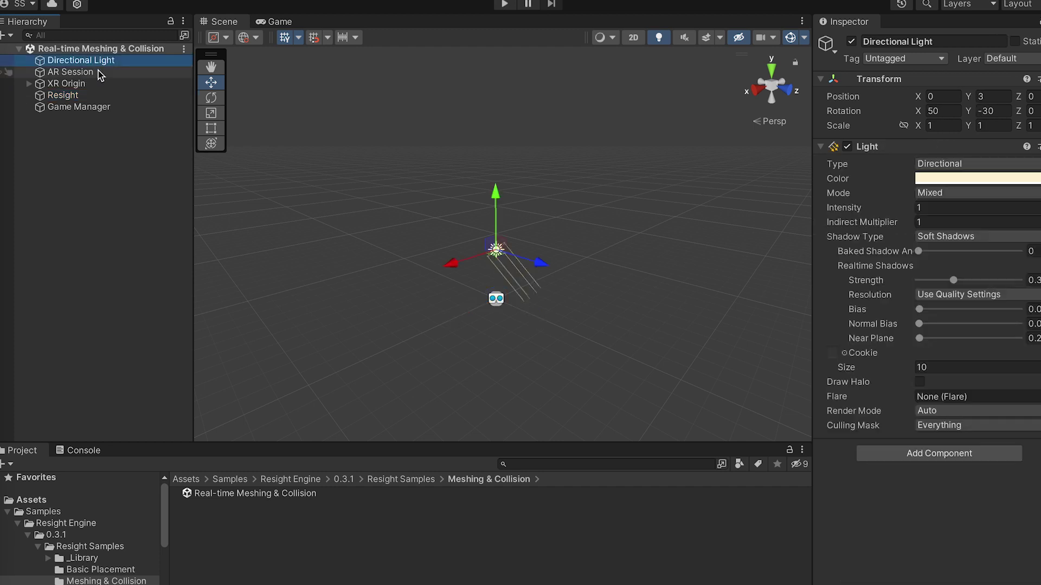
left_click(95, 72)
left_click(98, 84)
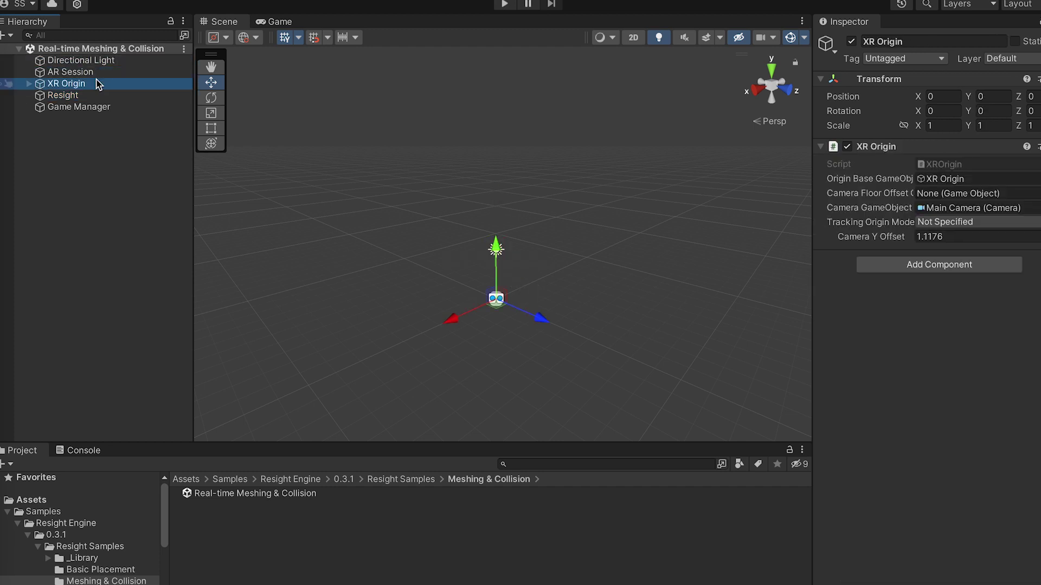
- Expand XR Origin to inspect Camera Offset and the Main Camera, then collapse it
left_click(29, 84)
left_click(70, 95)
left_click(39, 95)
left_click(70, 107)
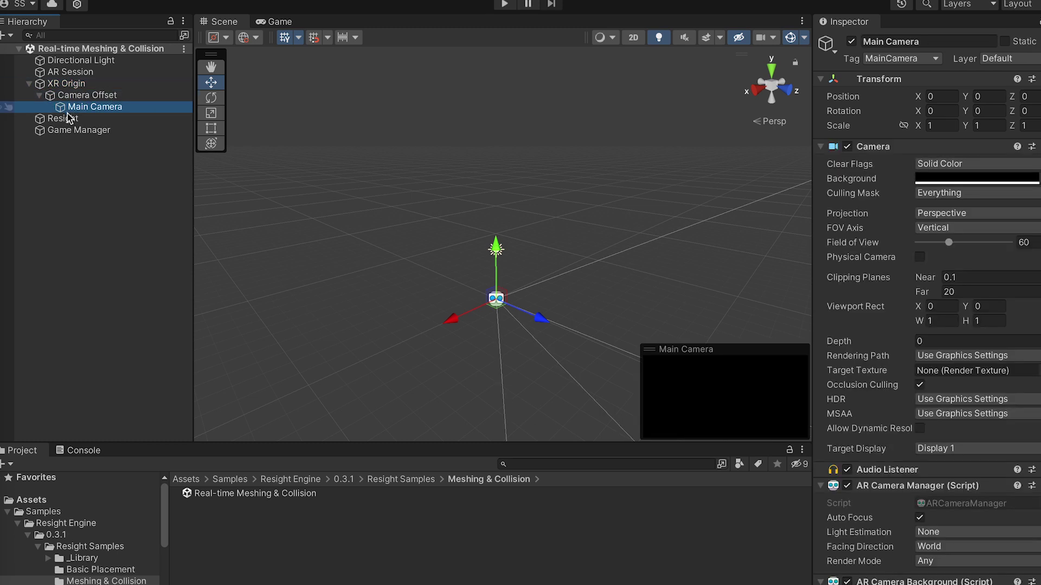
left_click(29, 83)
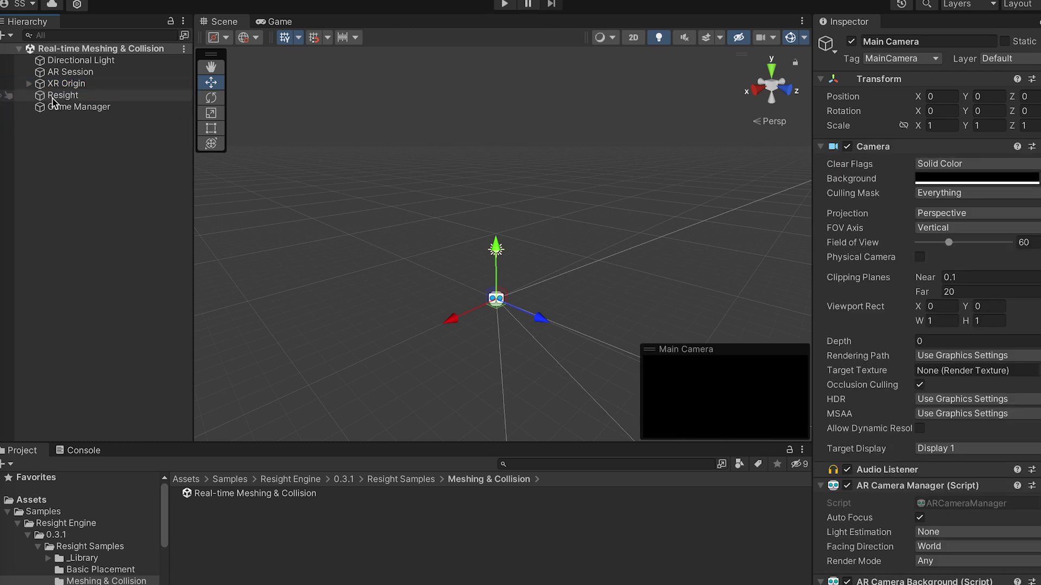
- Select Resight and focus the empty Dev Key field in Lib Resight
left_click(54, 96)
scroll(894, 434, "down", 2)
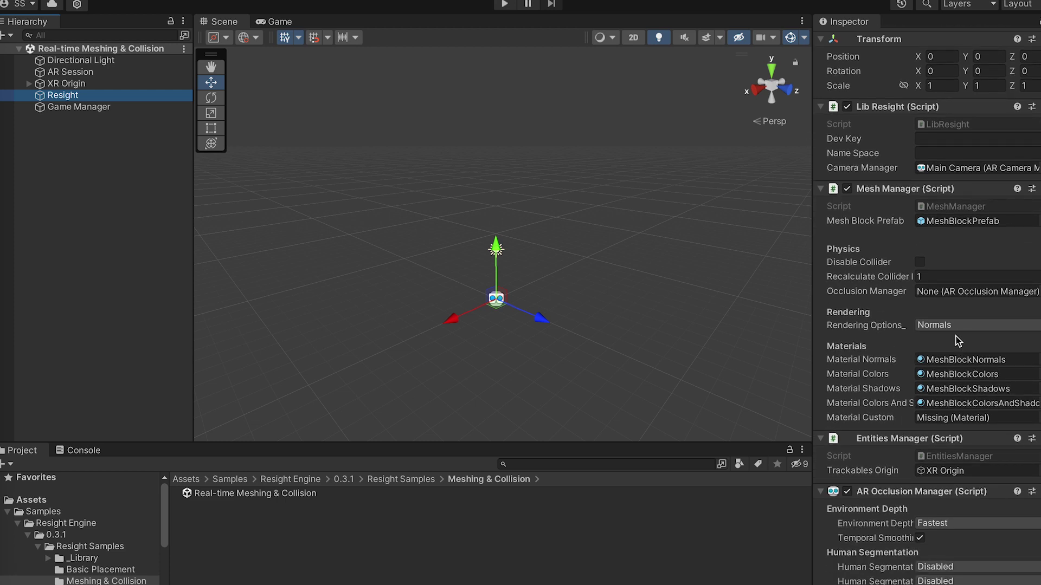
left_click(925, 137)
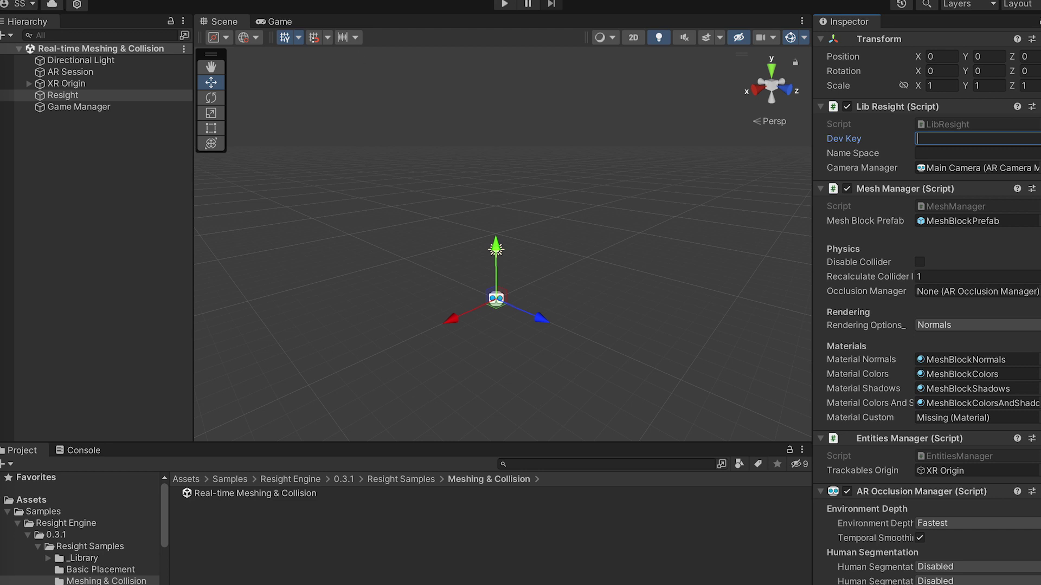
- Enter YouTubeTest01 as the Lib Resight Name Space, then clear the selection
left_click(966, 153)
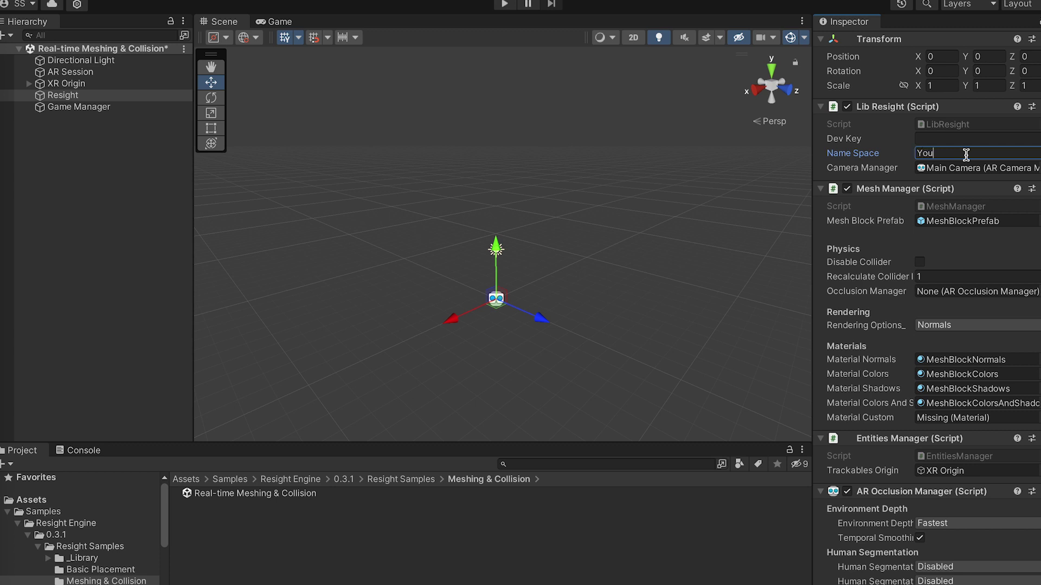
type("TubeTest01")
left_click_drag(812, 223, 840, 224)
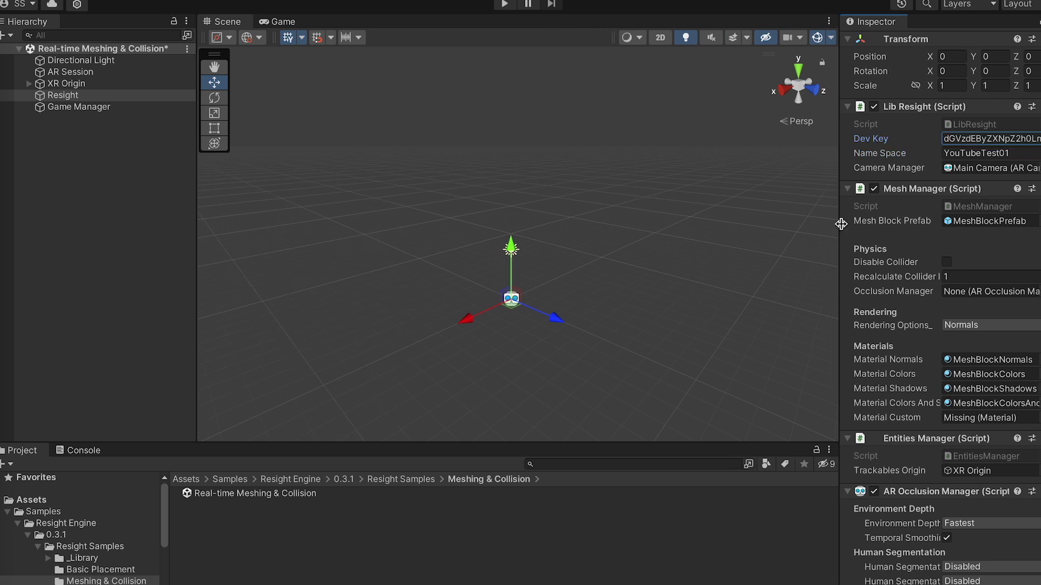
left_click(624, 341)
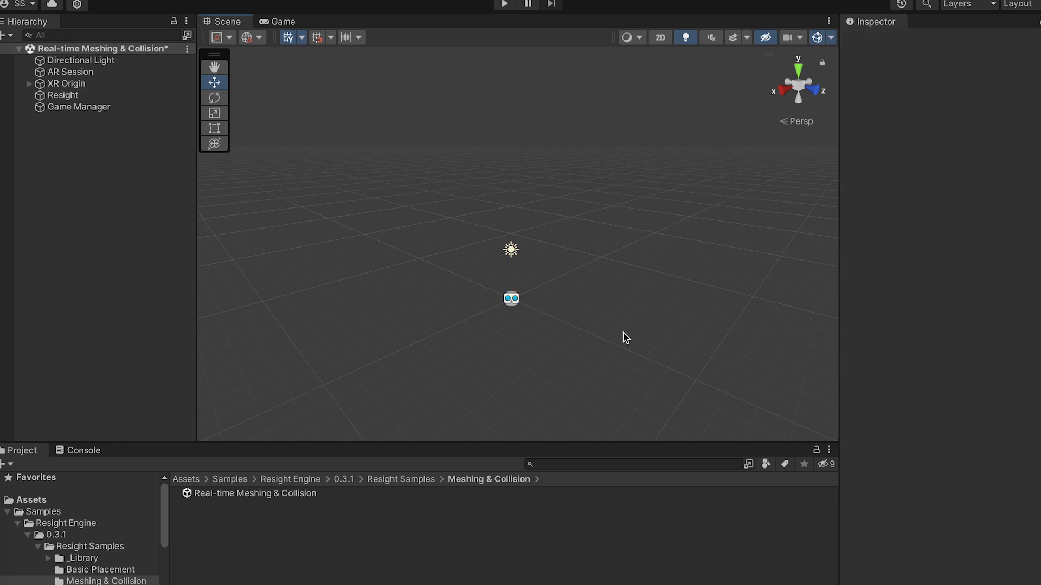
- Expand Game Manager's Object To Throw and locate Element 0's Watermelon Ball prefab
left_click(82, 107)
left_click(84, 95)
left_click(87, 84)
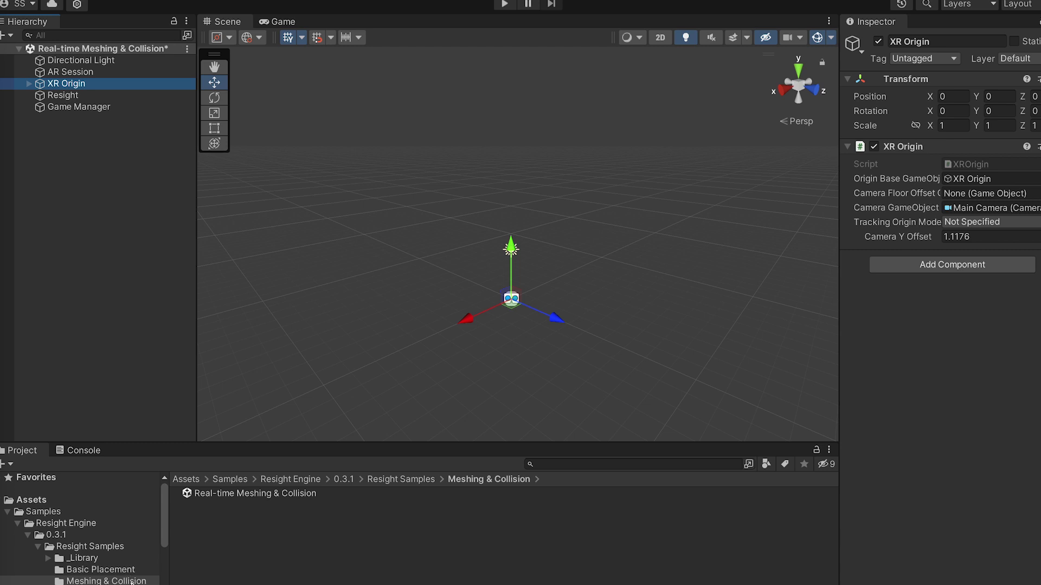
left_click(75, 106)
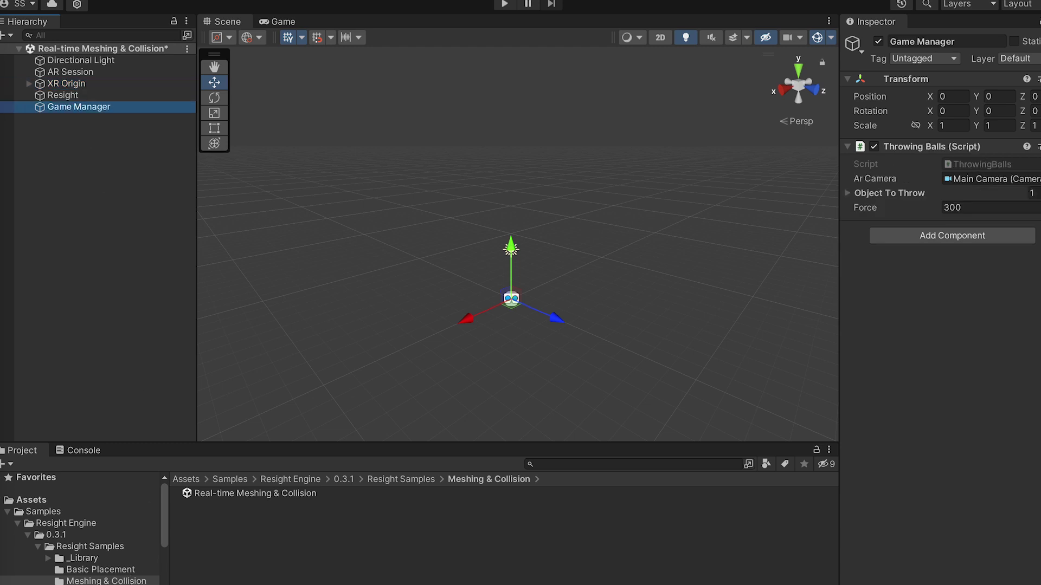
left_click(848, 194)
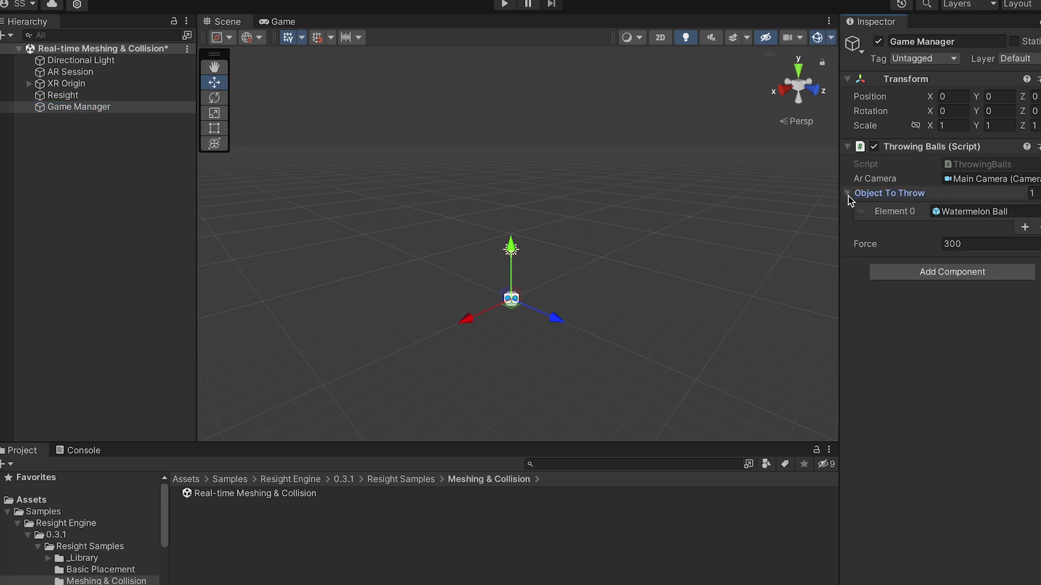
left_click(975, 212)
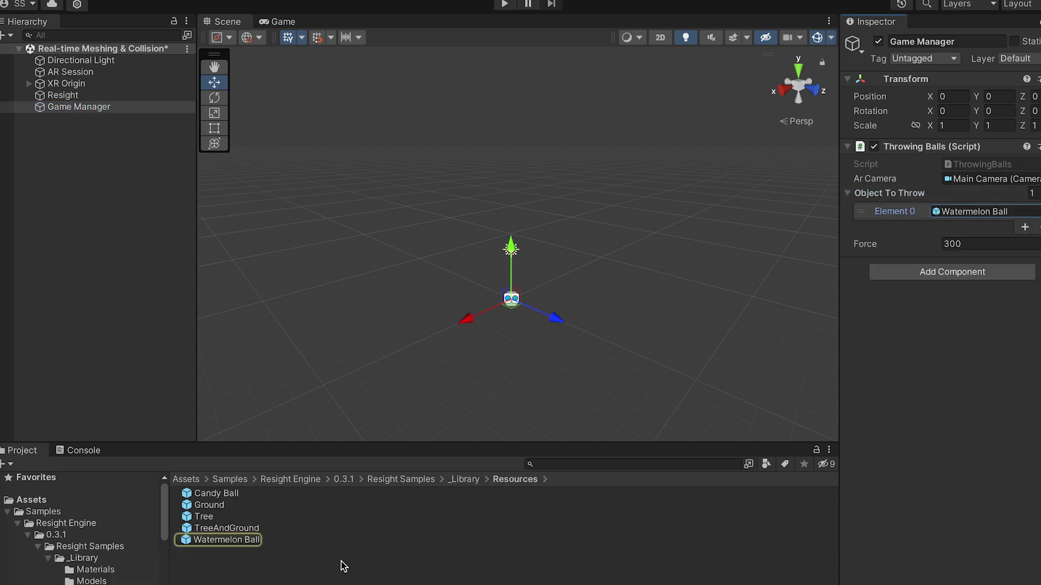
- Inspect the Watermelon Ball prefab's Sphere Collider and Rigidbody and frame it in the view
left_click_drag(196, 442, 198, 408)
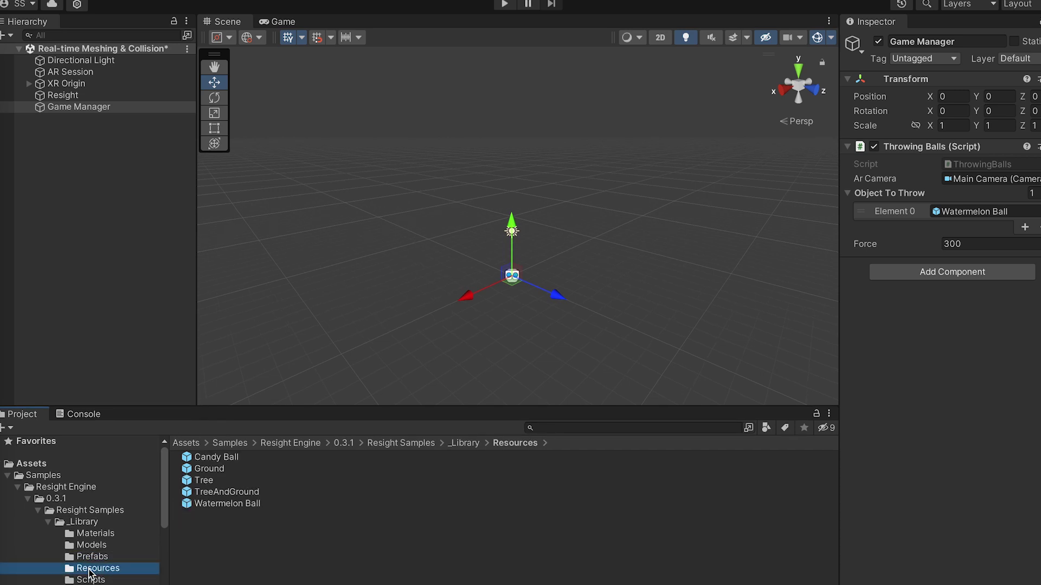
left_click(216, 505)
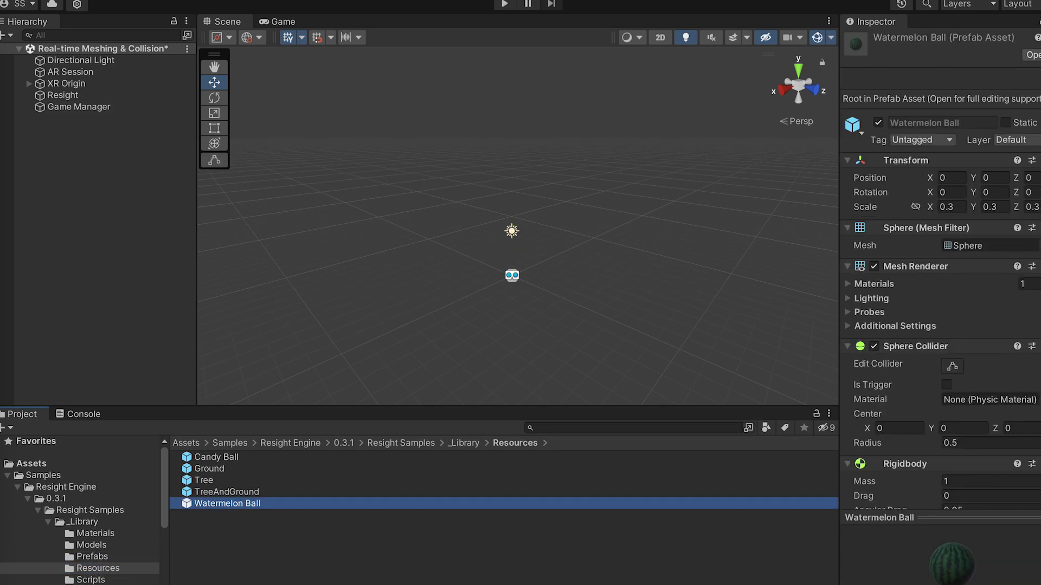
left_click_drag(248, 502, 144, 267)
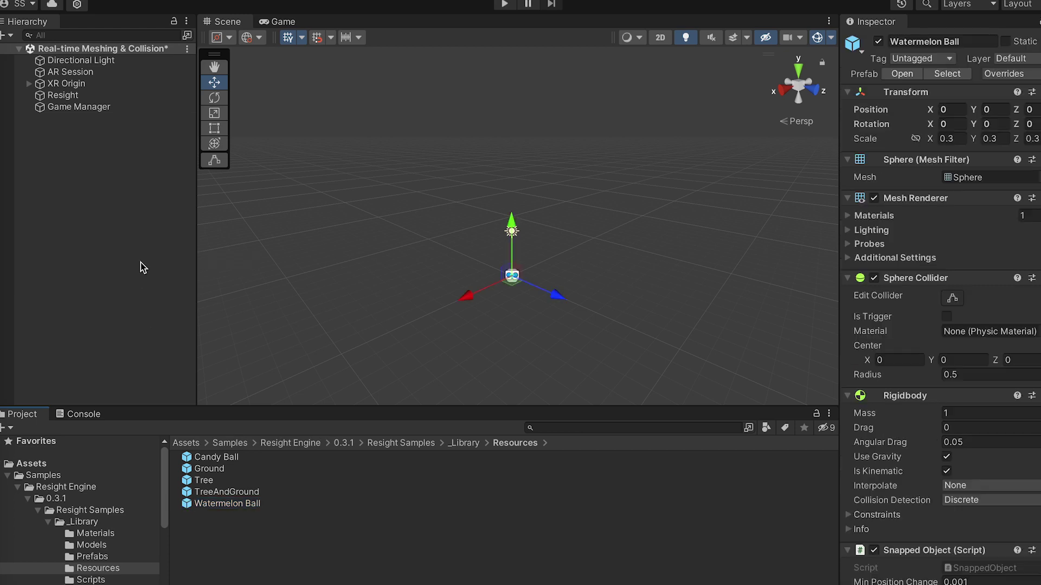
double_click(73, 120)
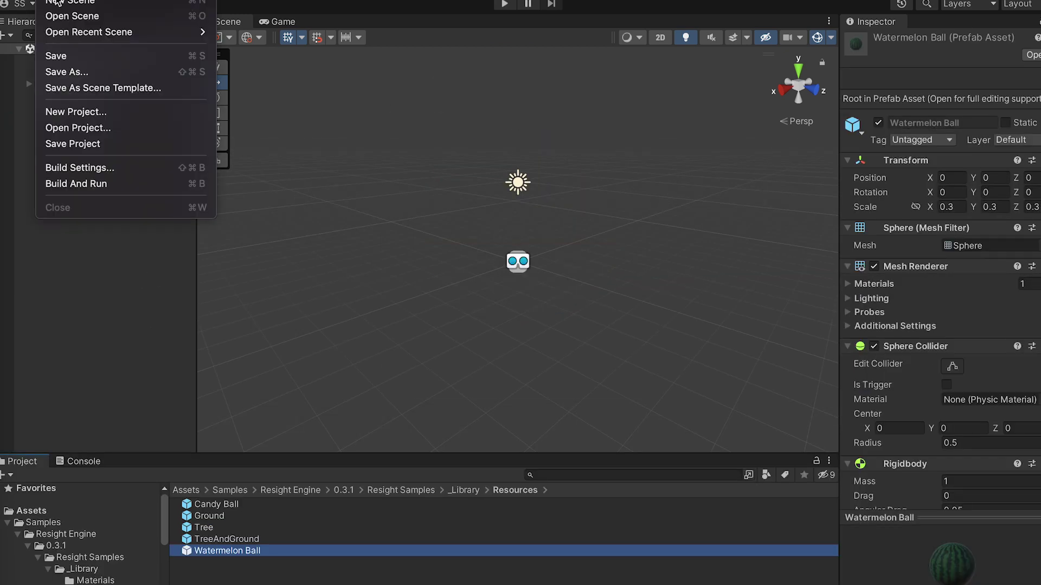
- From Build Settings, open Player Settings and expand the Other Settings section
left_click(79, 168)
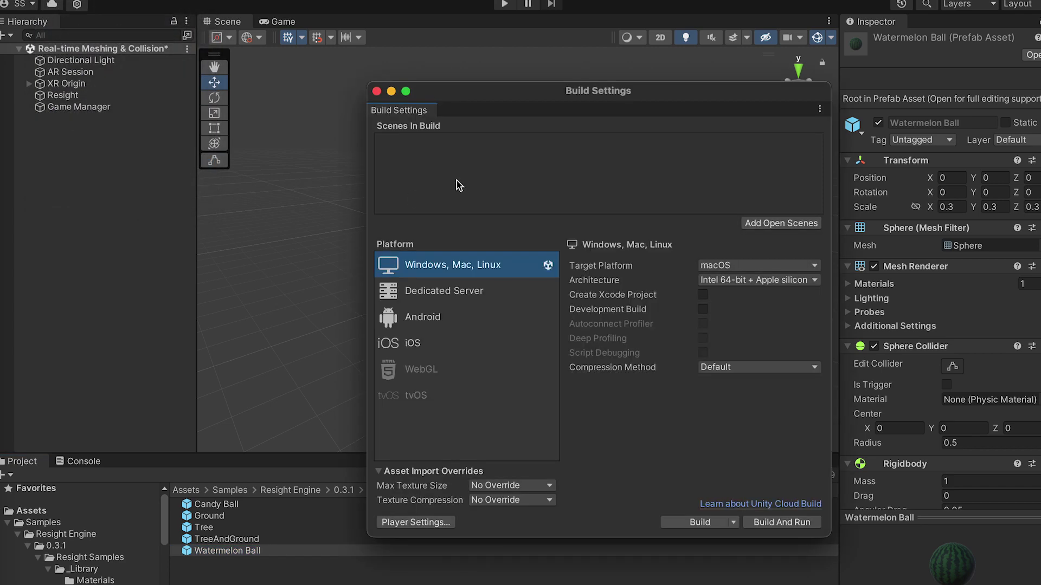
left_click_drag(521, 94, 428, 60)
left_click(321, 491)
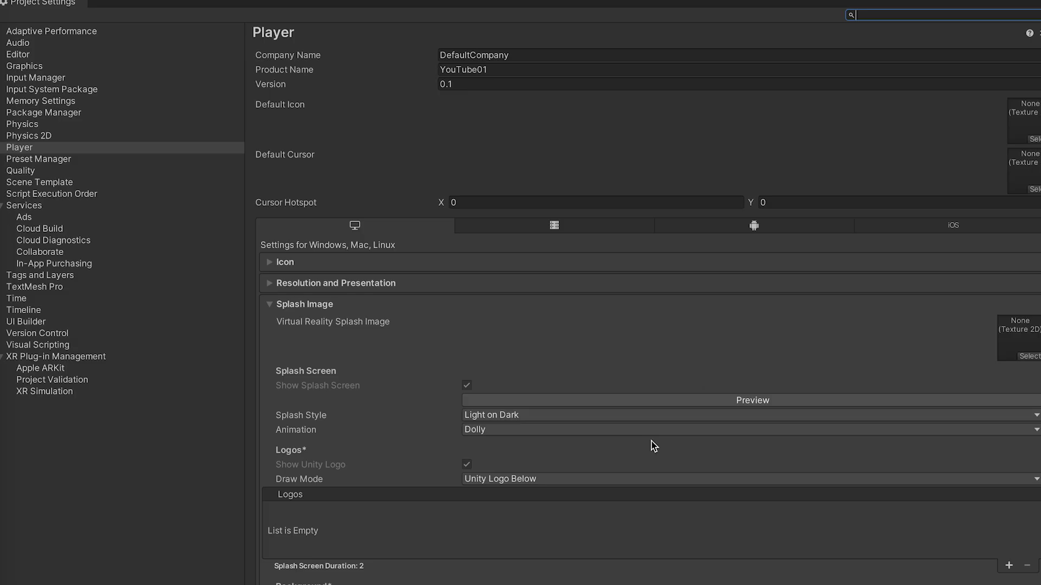
left_click(3, 206)
scroll(319, 227, "down", 4)
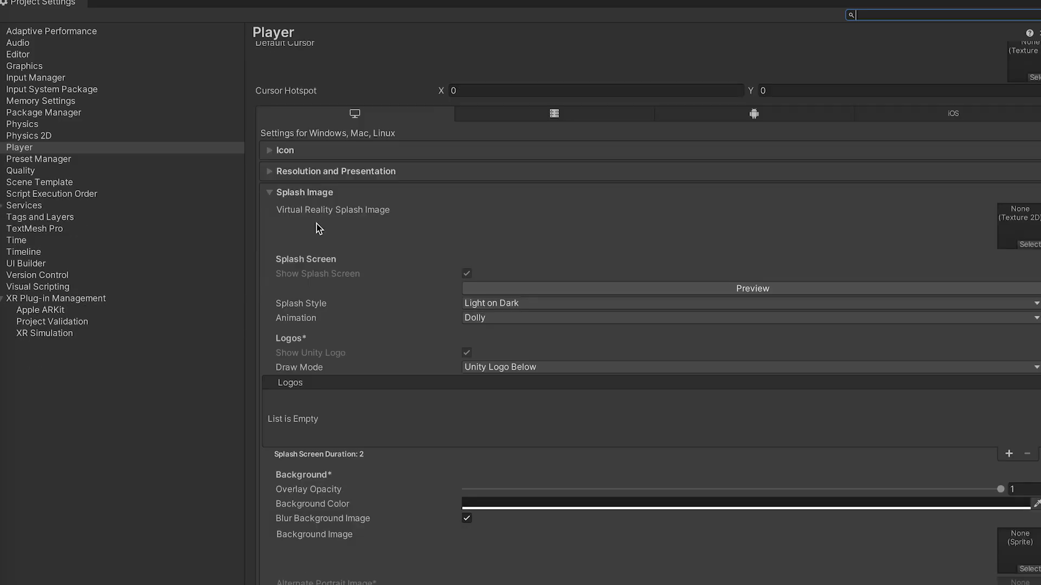
left_click(271, 195)
left_click(270, 329)
scroll(559, 529, "down", 10)
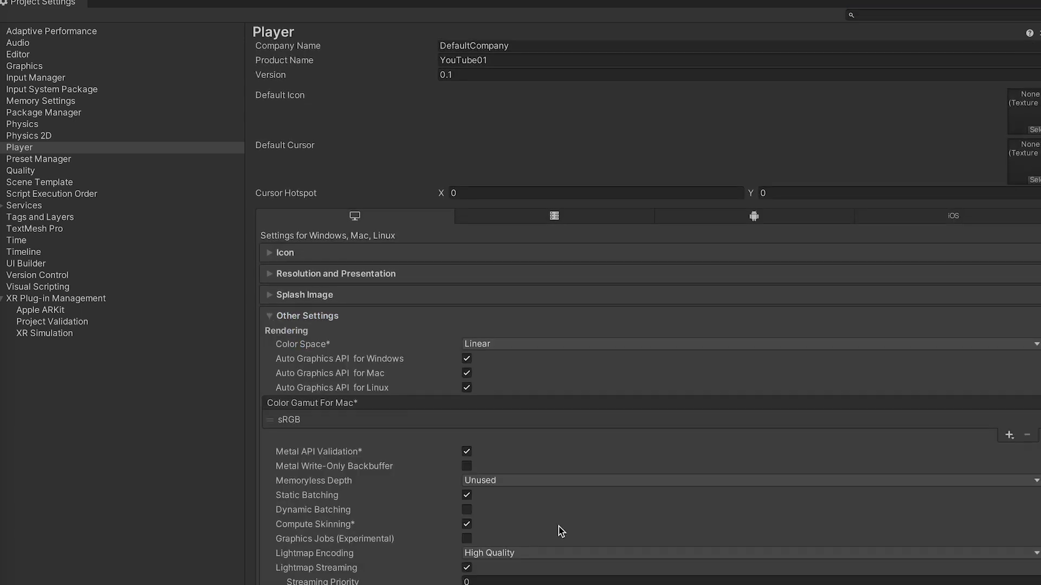
scroll(559, 526, "down", 3)
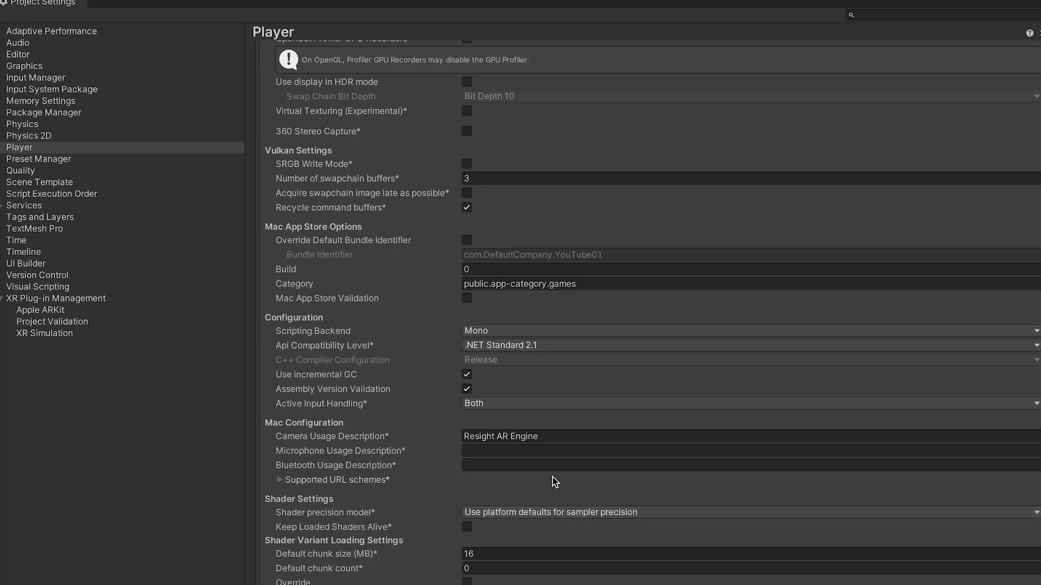
- Tick Apple ARKit under XR Plug-in Management's iOS tab and show its ARKit settings
left_click(56, 298)
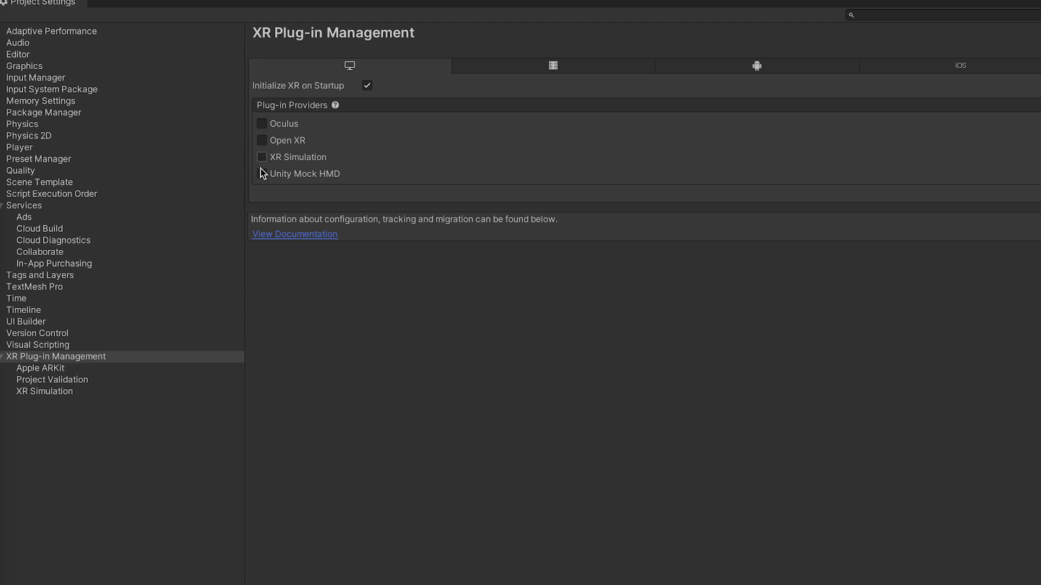
left_click(914, 69)
left_click(263, 125)
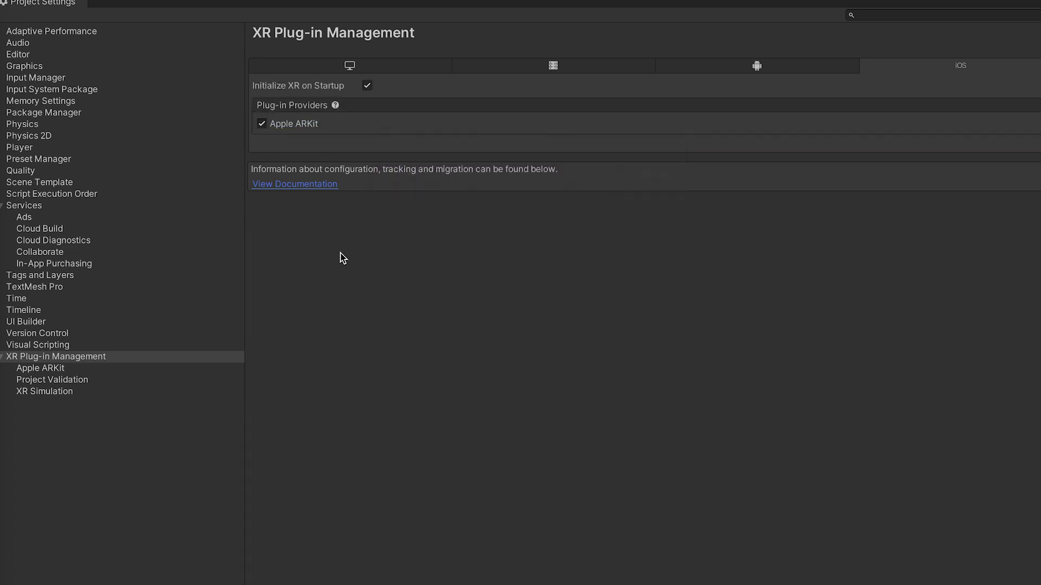
left_click(54, 368)
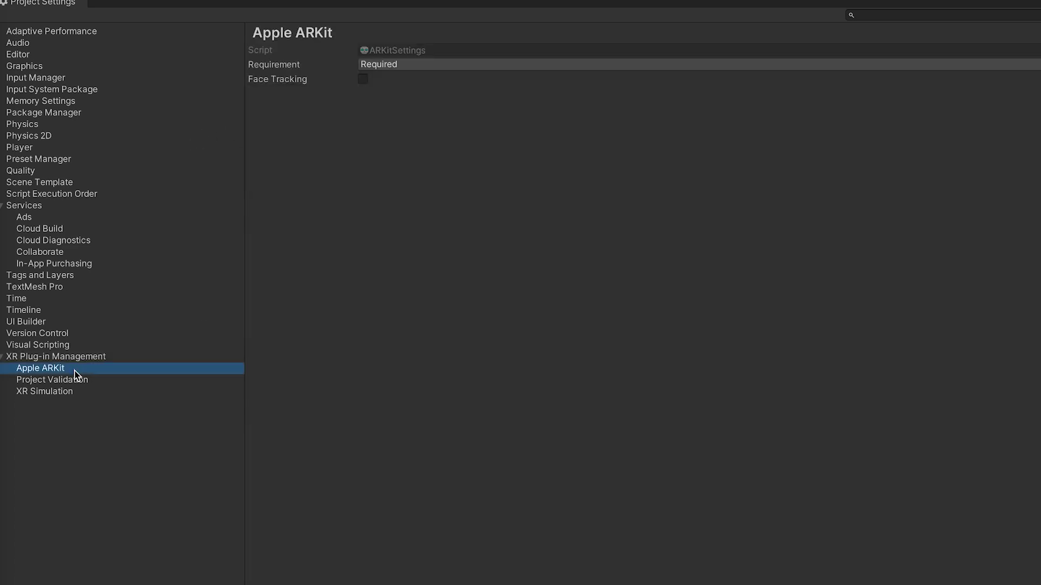
left_click(2, 357)
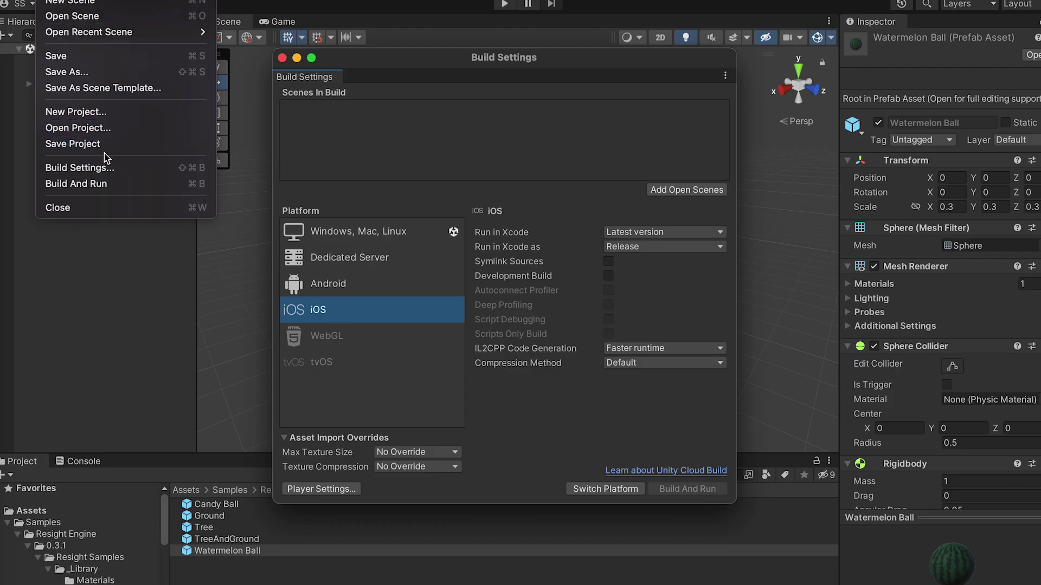
- Switch the build platform to iOS in Build Settings
left_click(103, 167)
left_click(461, 239)
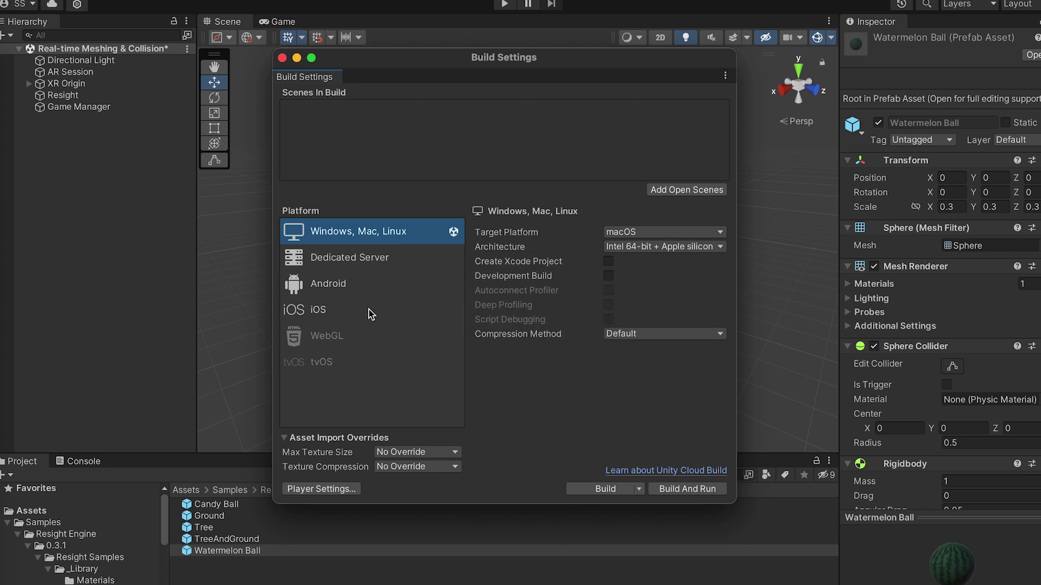
left_click(429, 313)
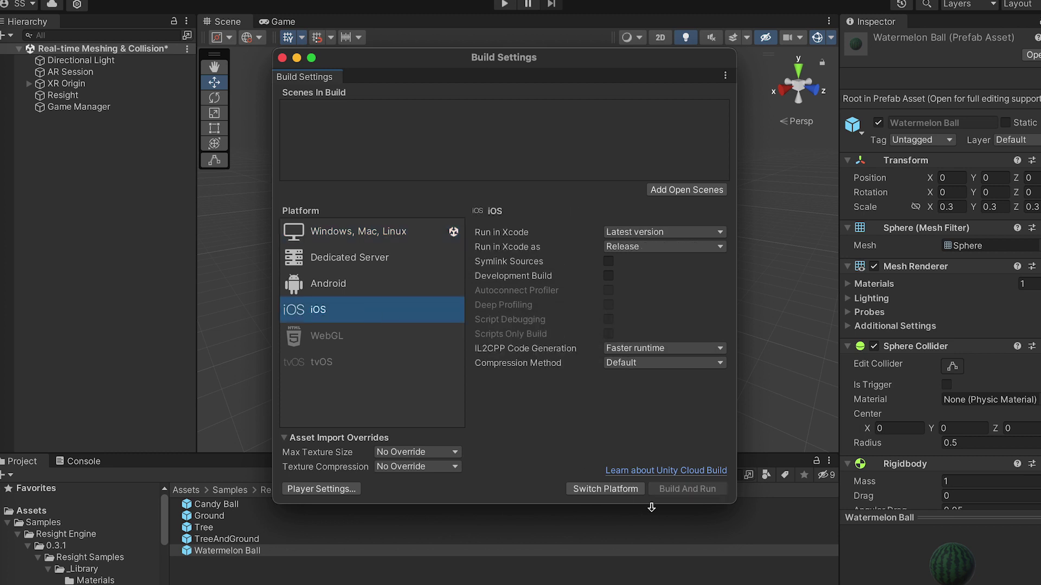
left_click(613, 492)
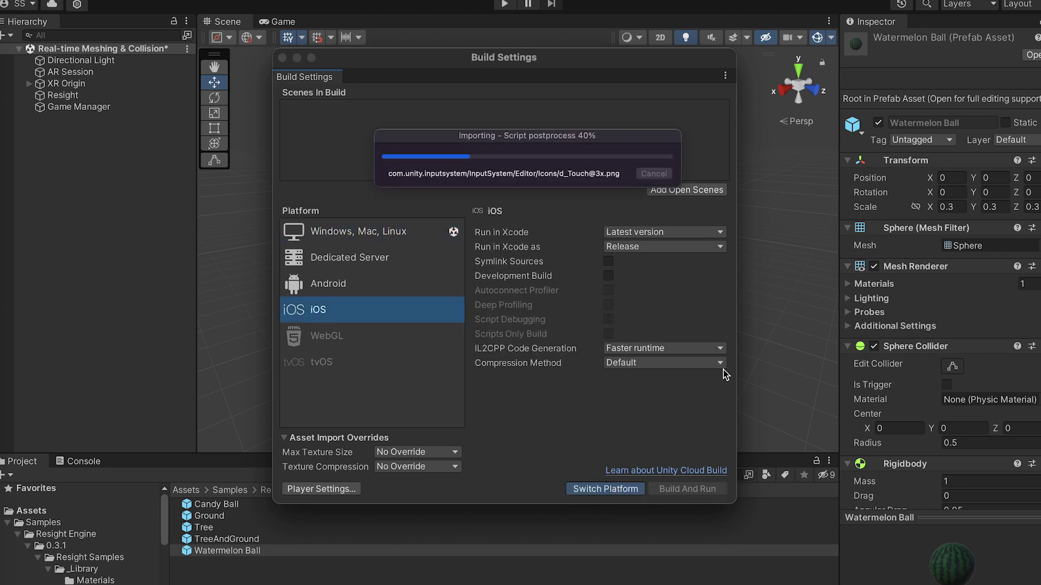
left_click(283, 58)
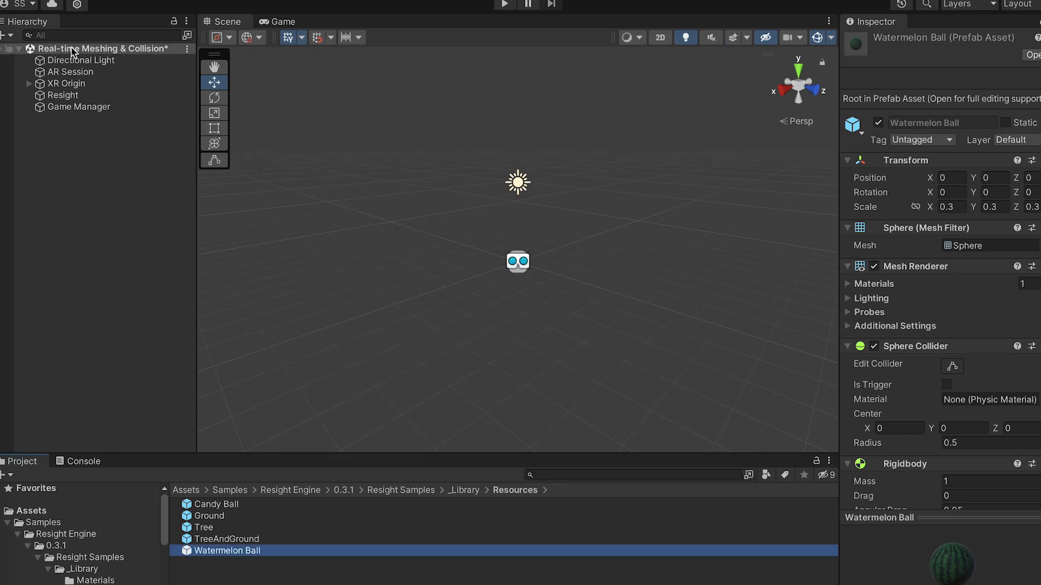
- Bring up Project Settings at the Quality page
key("shift+super+b")
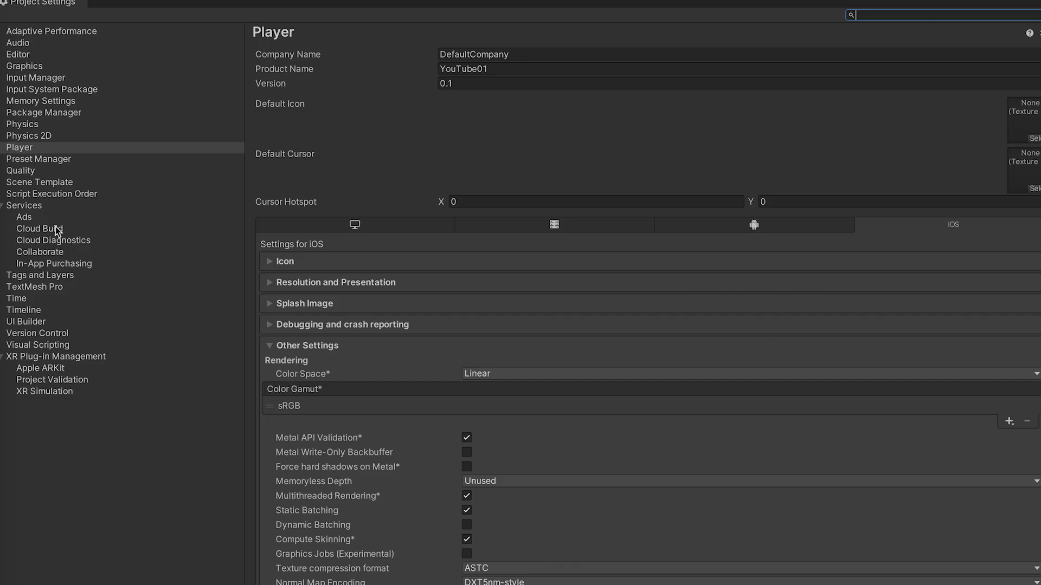
left_click(17, 206)
left_click(21, 171)
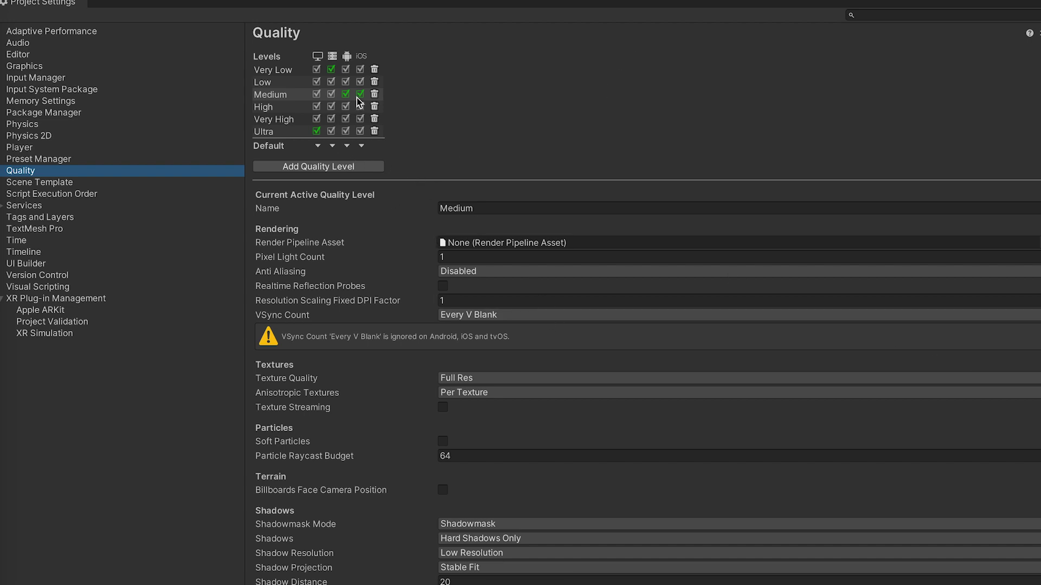
- Keep Medium as the default quality level for iOS
left_click(362, 145)
left_click(389, 156)
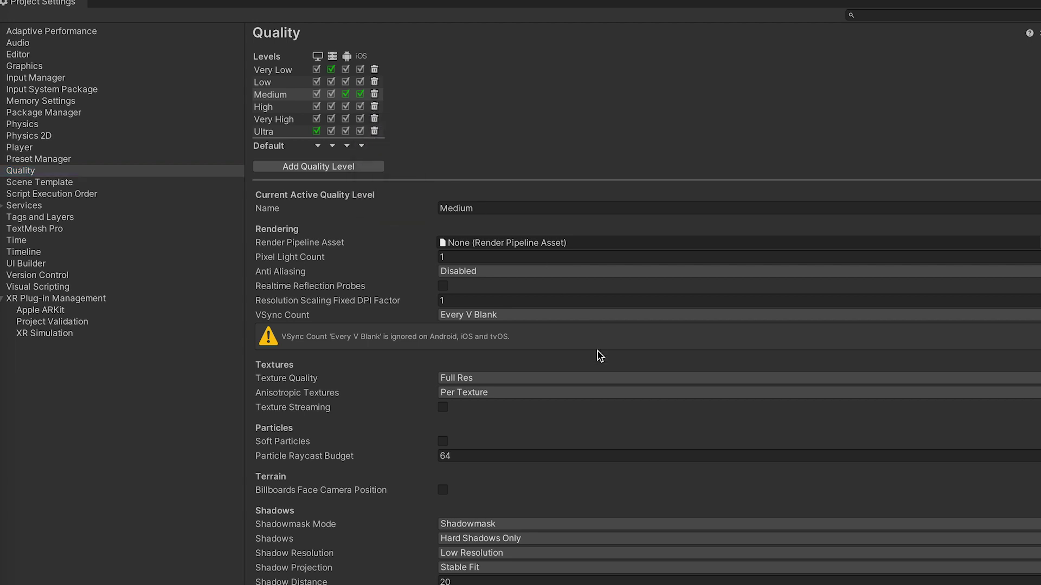
scroll(585, 363, "down", 1)
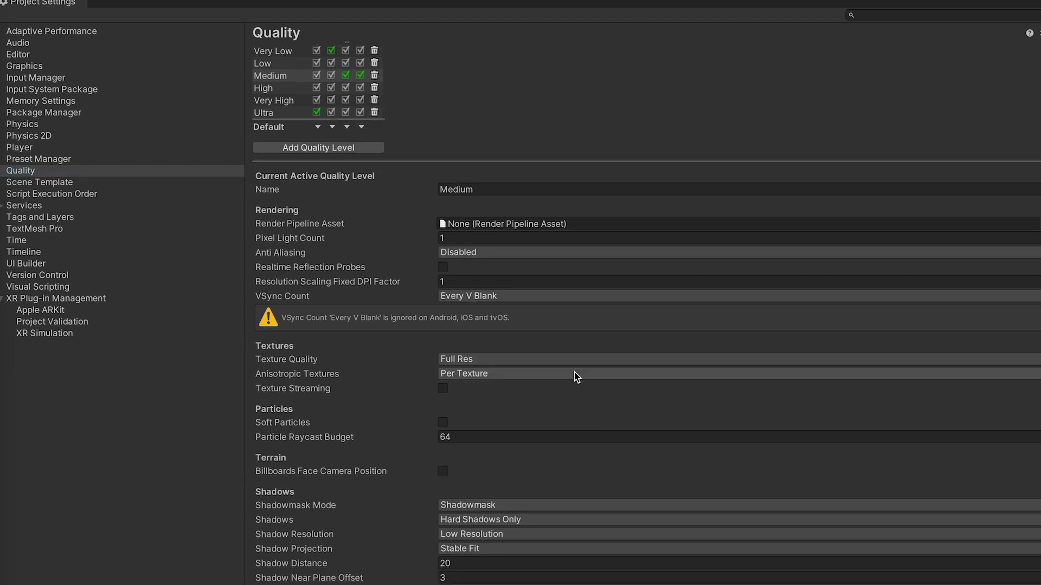
scroll(574, 373, "down", 3)
- Set shadows to Close Fit projection, distance 10 and Two Cascades
left_click(477, 478)
left_click(466, 467)
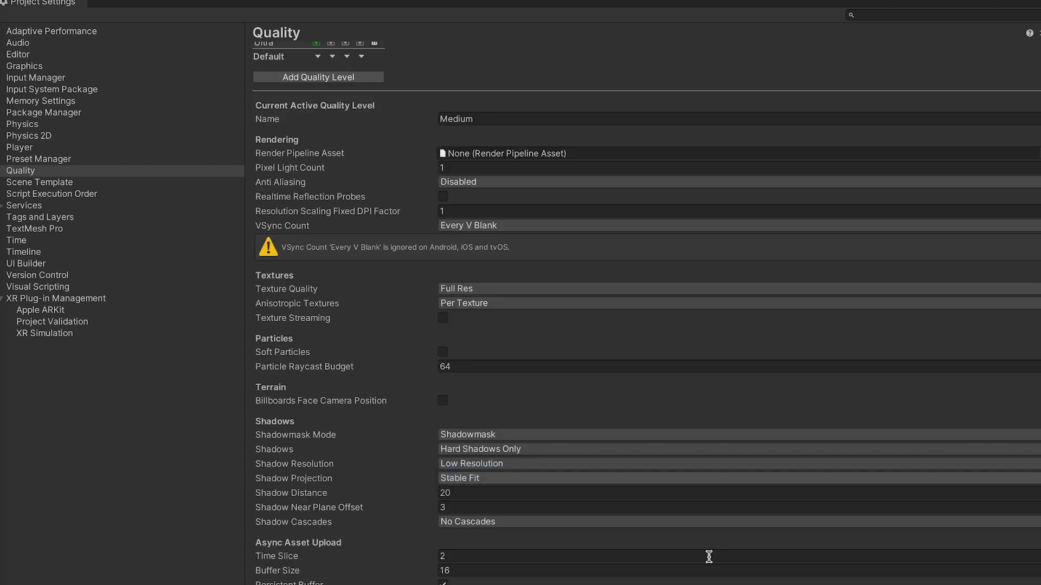
left_click(477, 492)
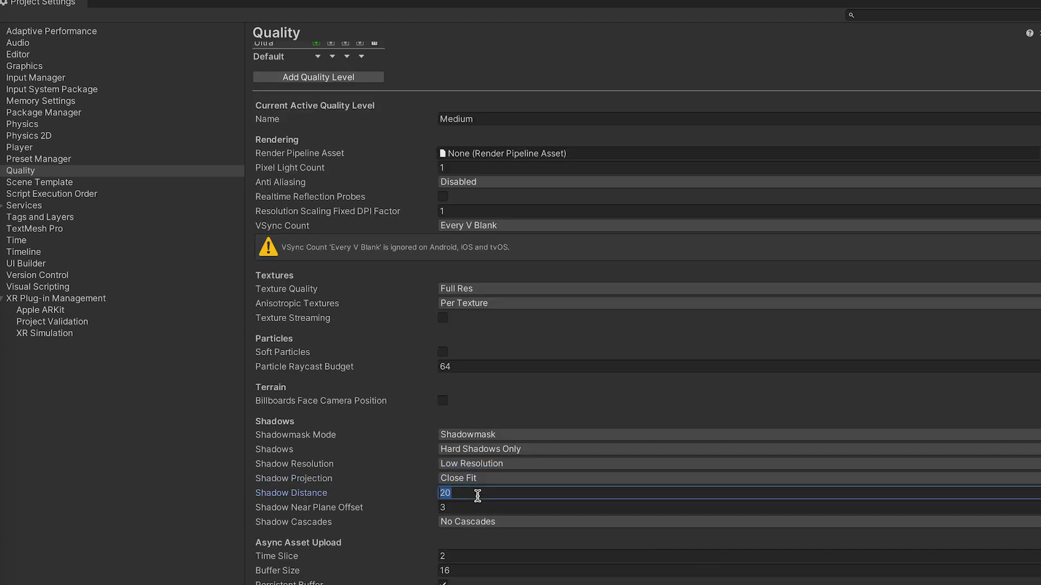
type("1")
left_click(486, 520)
left_click(480, 541)
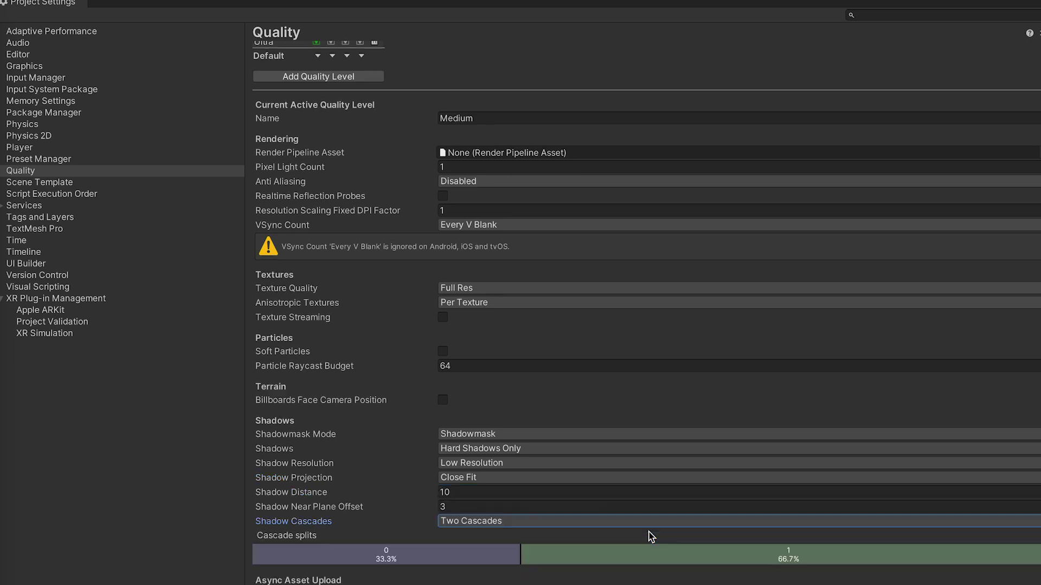
scroll(651, 535, "down", 1)
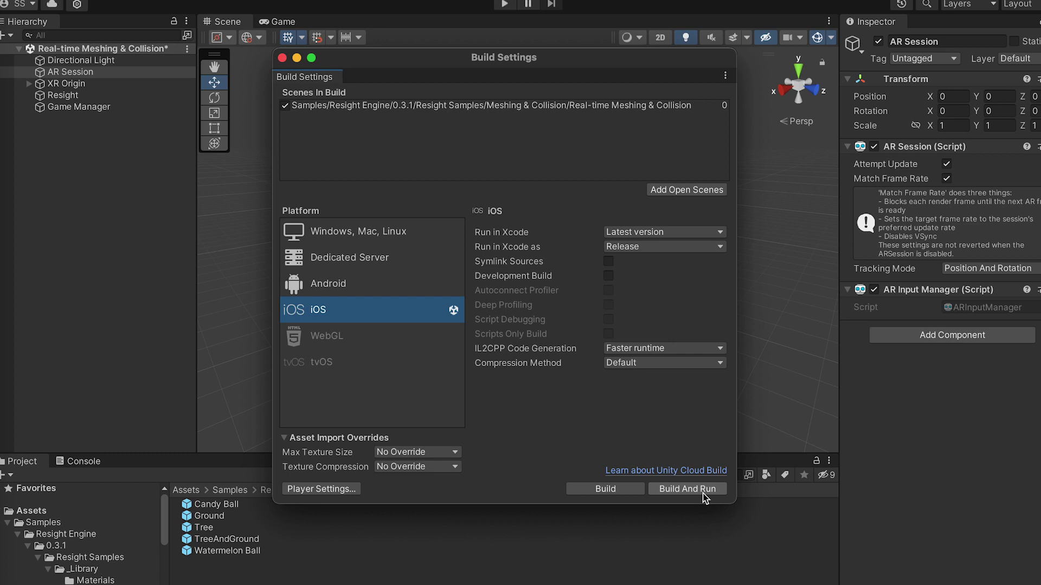
- Start Build And Run for iOS and create a new 'Builds' folder
left_click(703, 490)
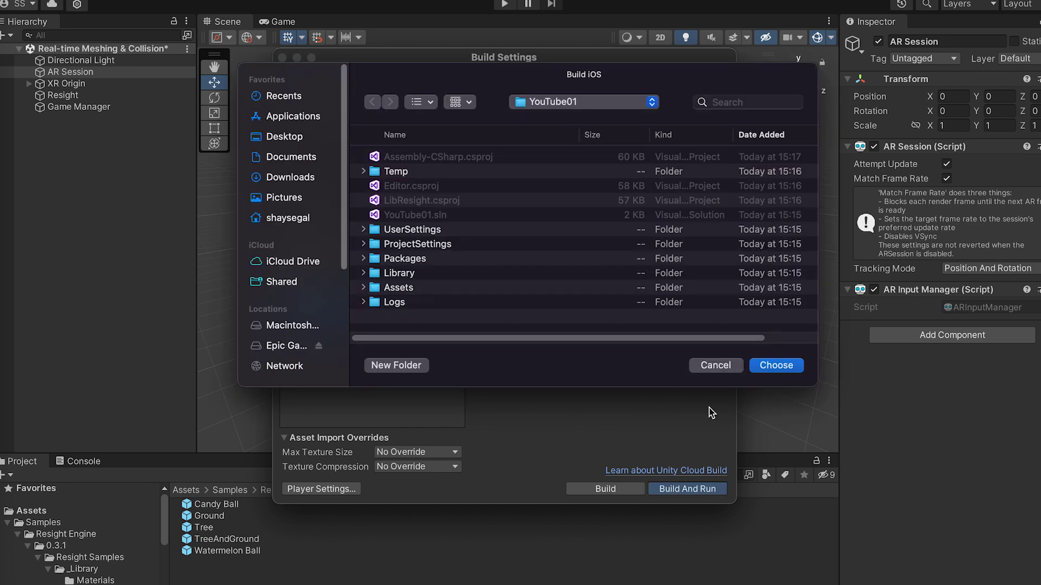
left_click(396, 366)
key("BackSpace")
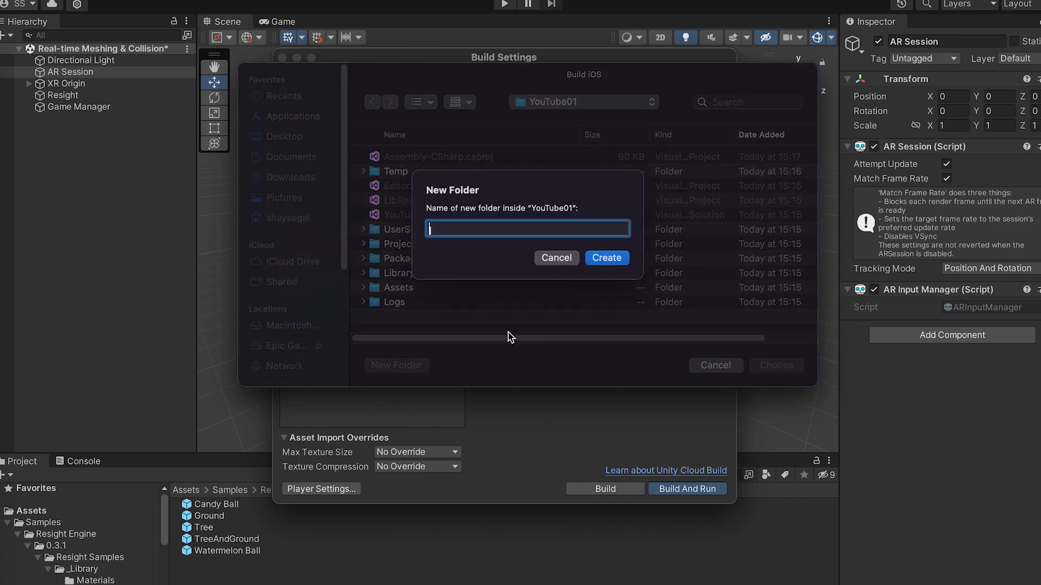
type("B")
key("BackSpace")
type("Builds")
key("Return")
- Build into the Builds folder, save the scene, and enable automatic signing in Xcode
left_click(776, 366)
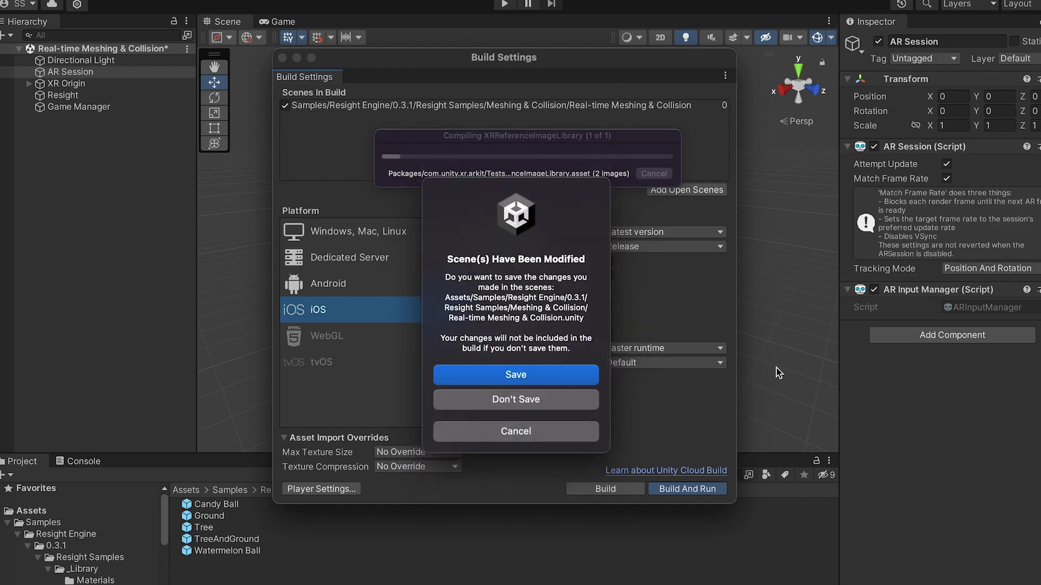
key("Return")
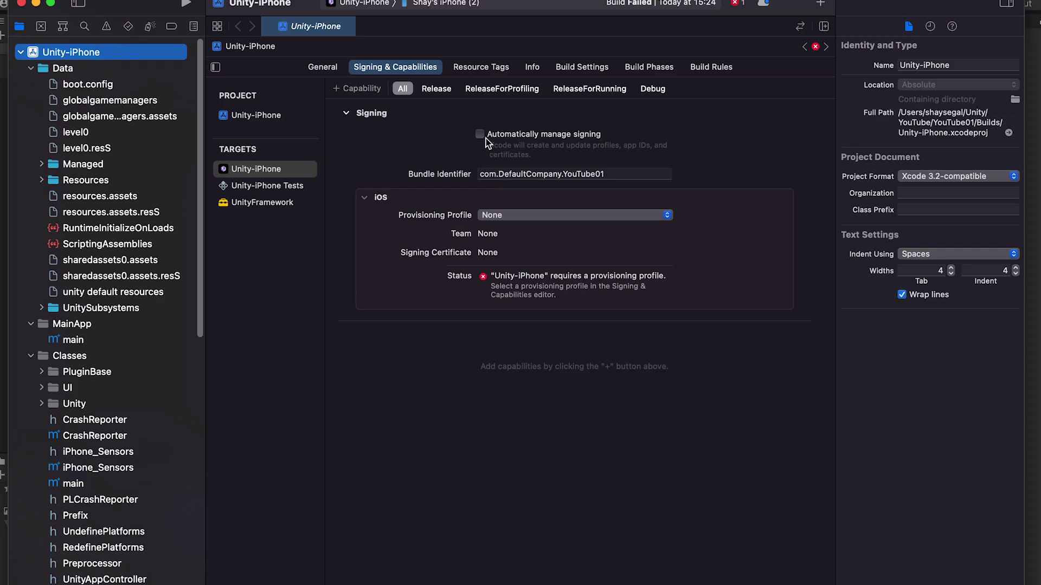
left_click(480, 135)
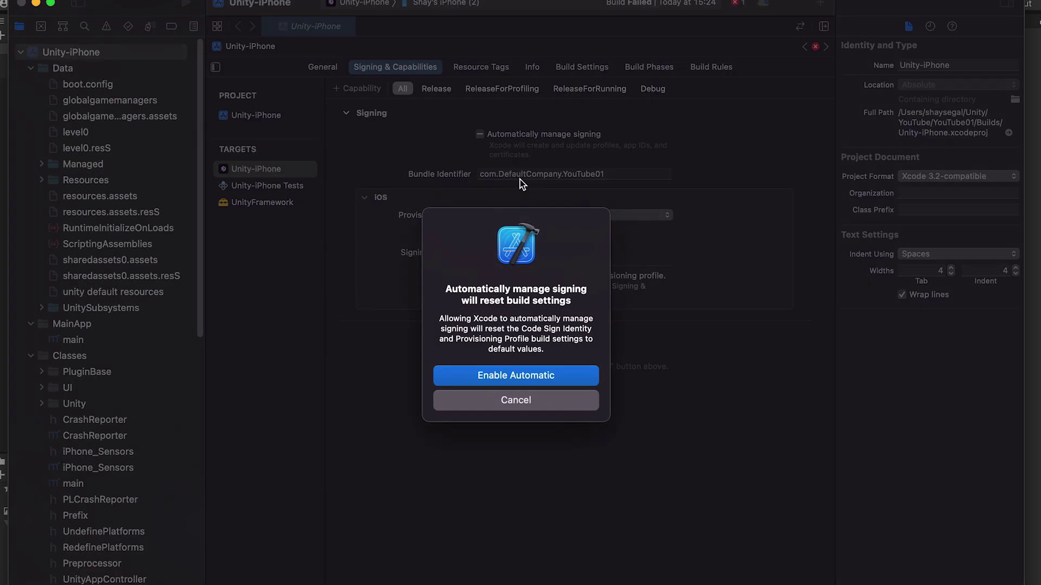
left_click(532, 379)
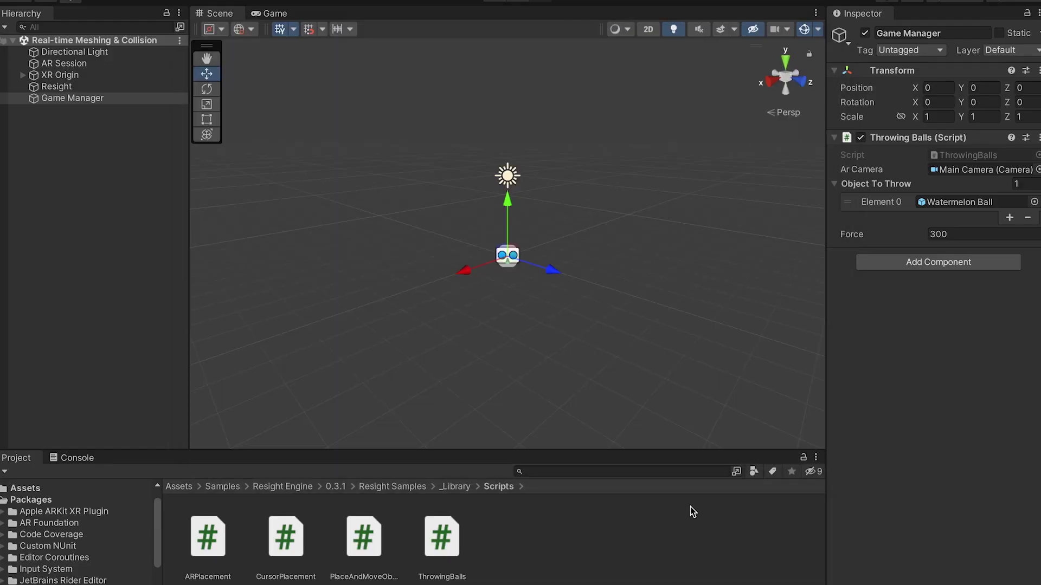
- Select Resight and set its Mesh Manager Rendering Options to Shadows
left_click(108, 98)
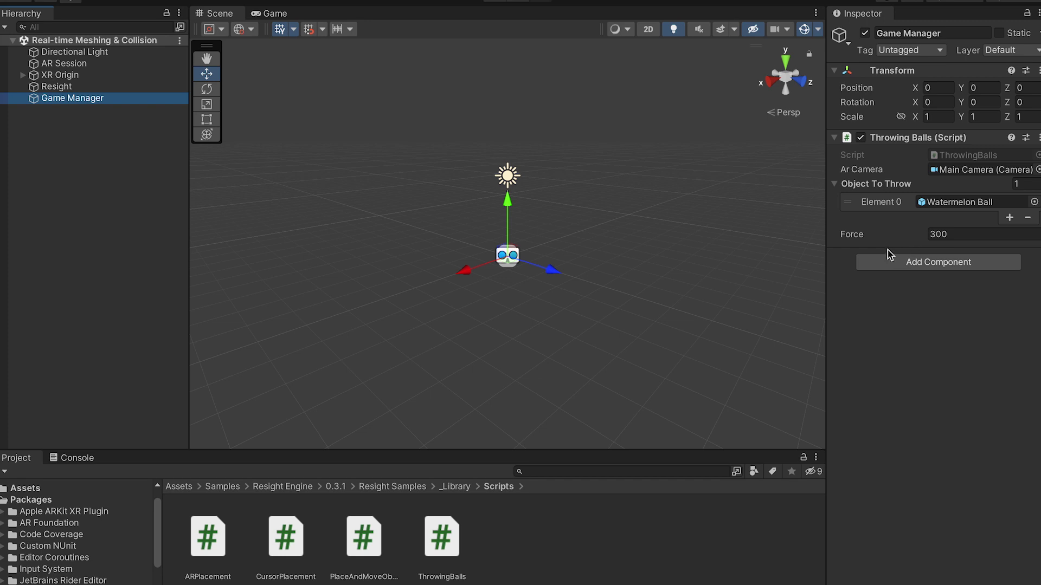
left_click_drag(825, 244, 809, 245)
left_click(49, 86)
left_click(970, 289)
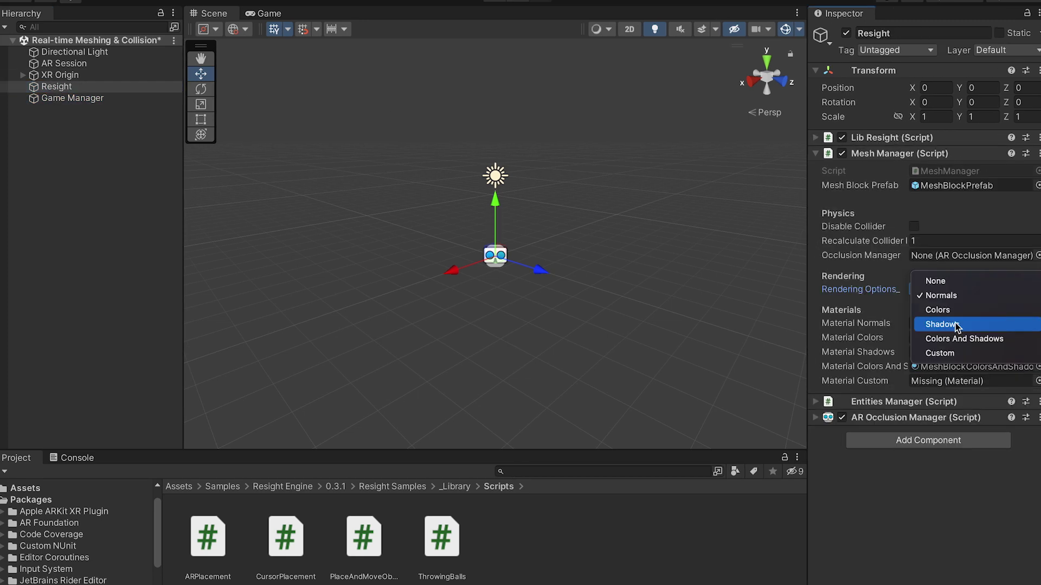
left_click(927, 310)
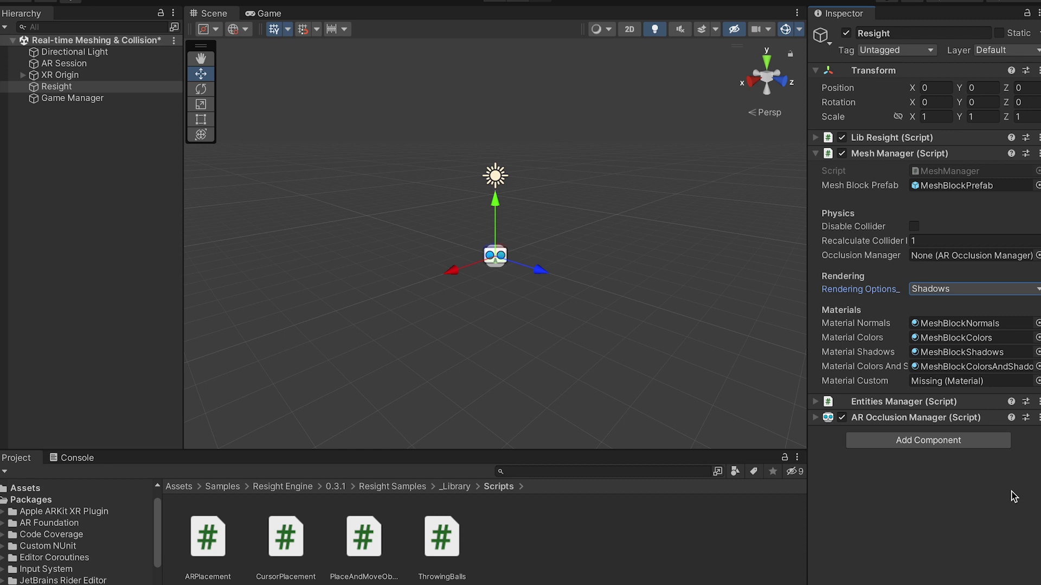